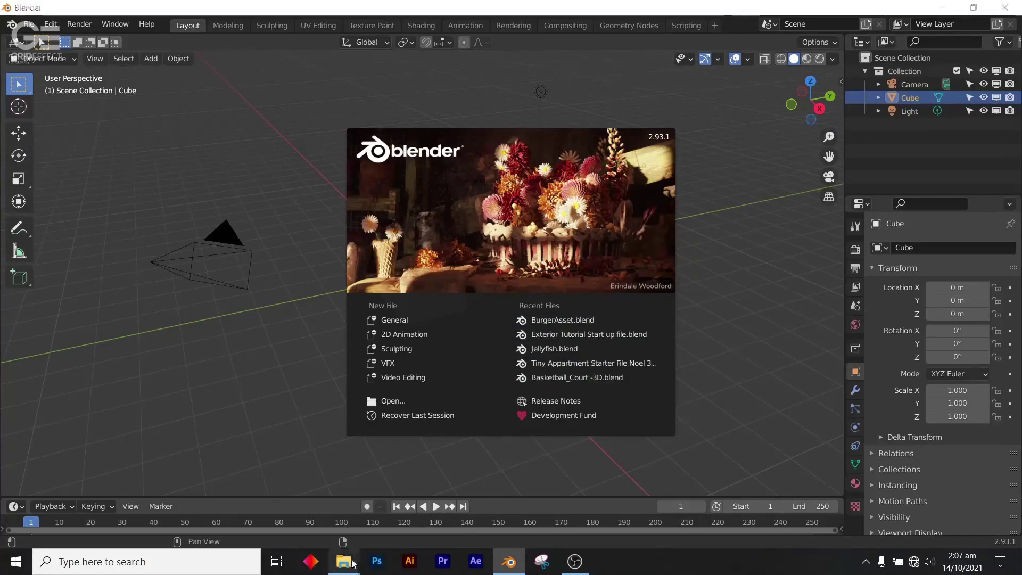
Preview the Assets models: Composicion+cuadros+bn, Sem+nome chairs, Group_1, FLEXFORM+Edmond and Home01.
mouse_move(343, 561)
left_click(390, 504)
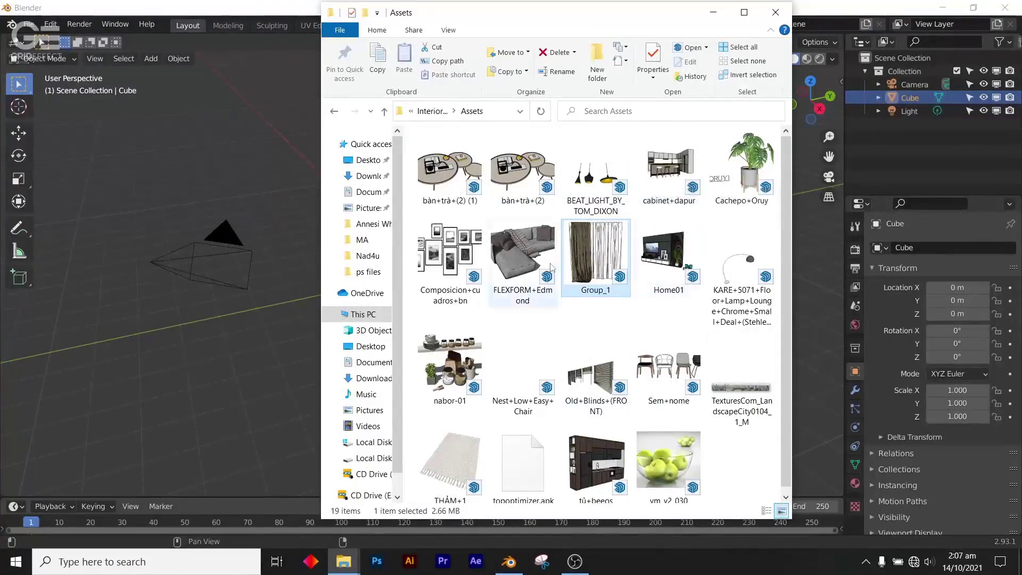
left_click(450, 291)
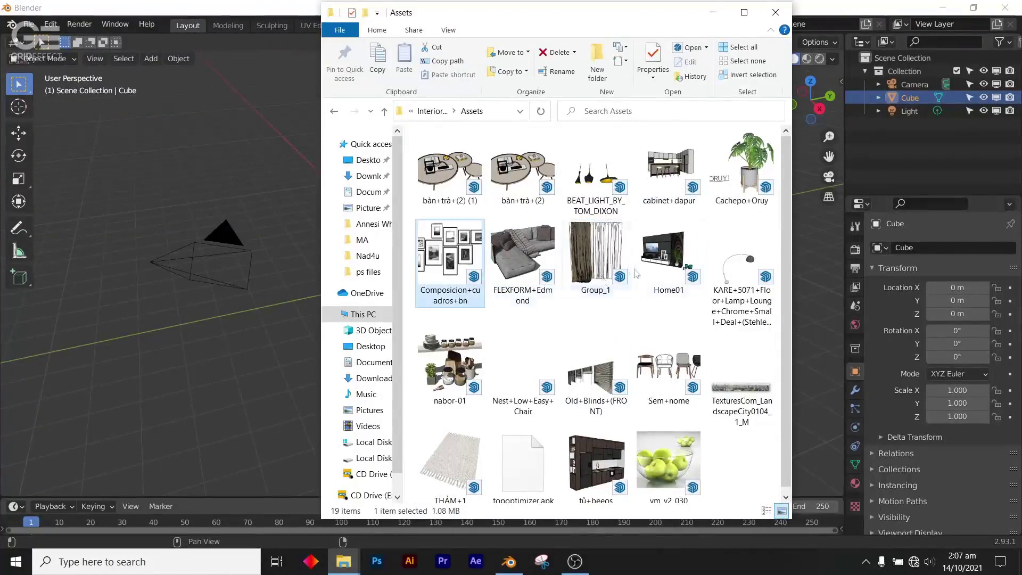
left_click(669, 364)
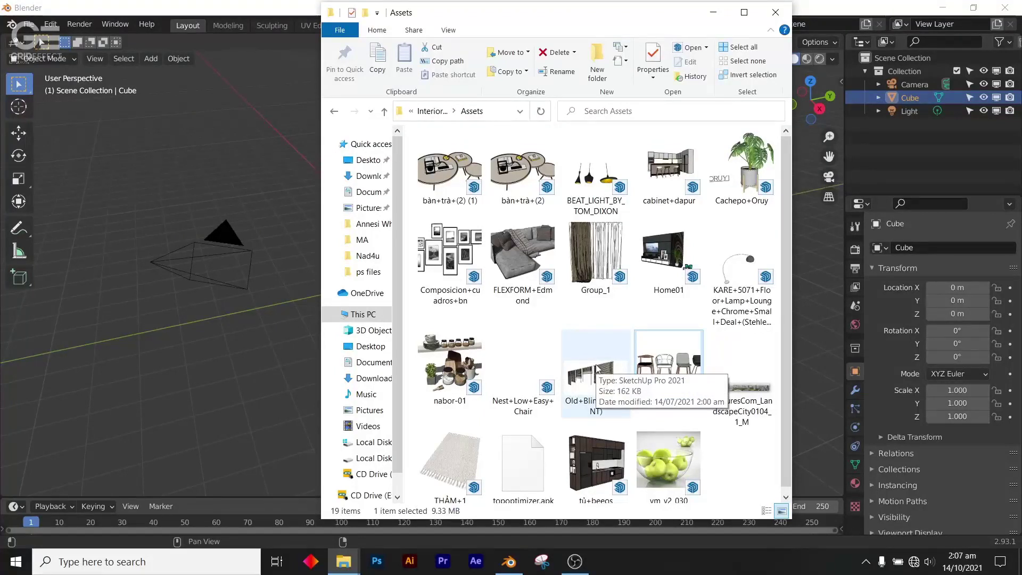
left_click(600, 270)
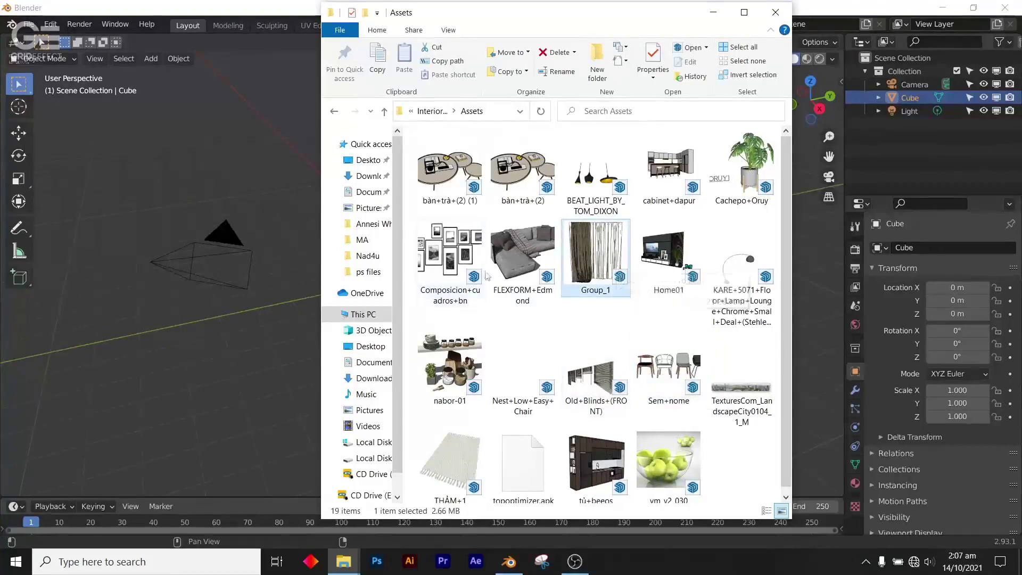
left_click(451, 259)
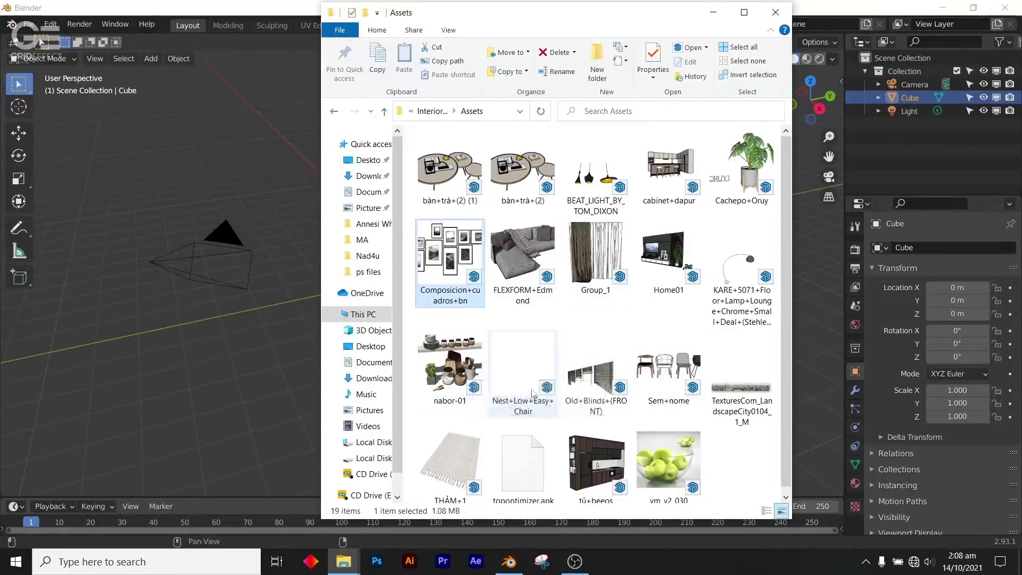
left_click(545, 277)
left_click(595, 263)
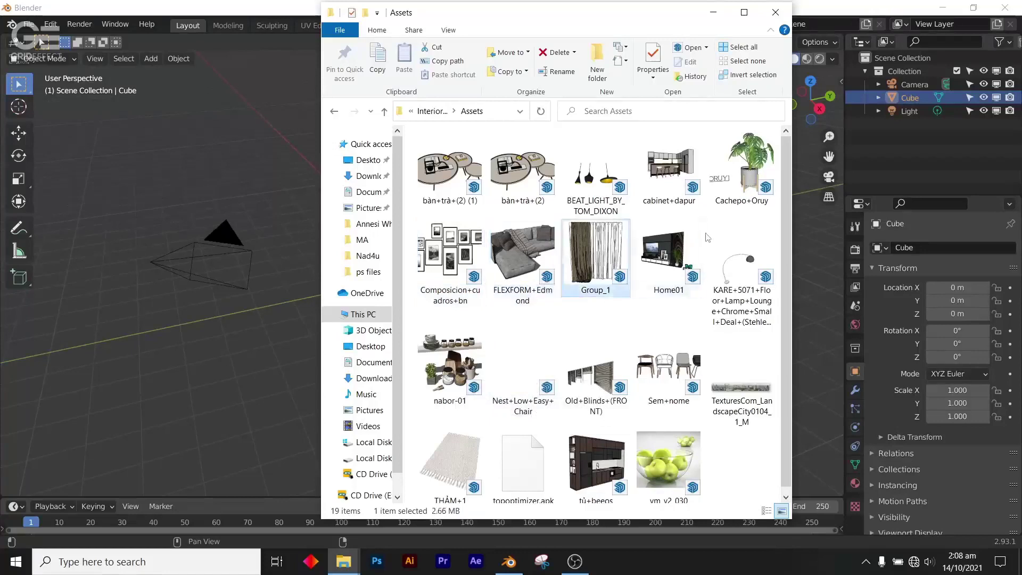
left_click(669, 257)
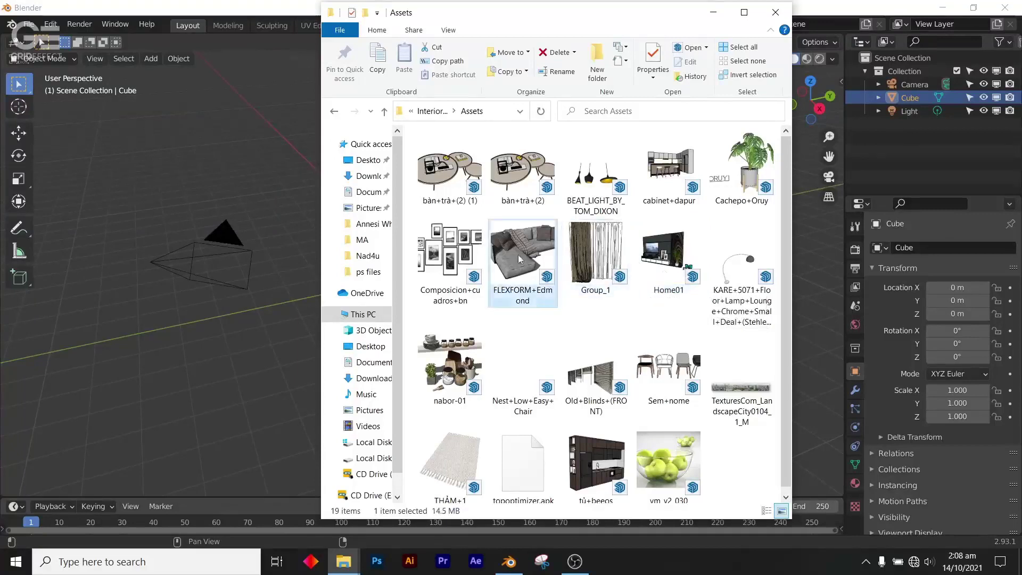
left_click(480, 302)
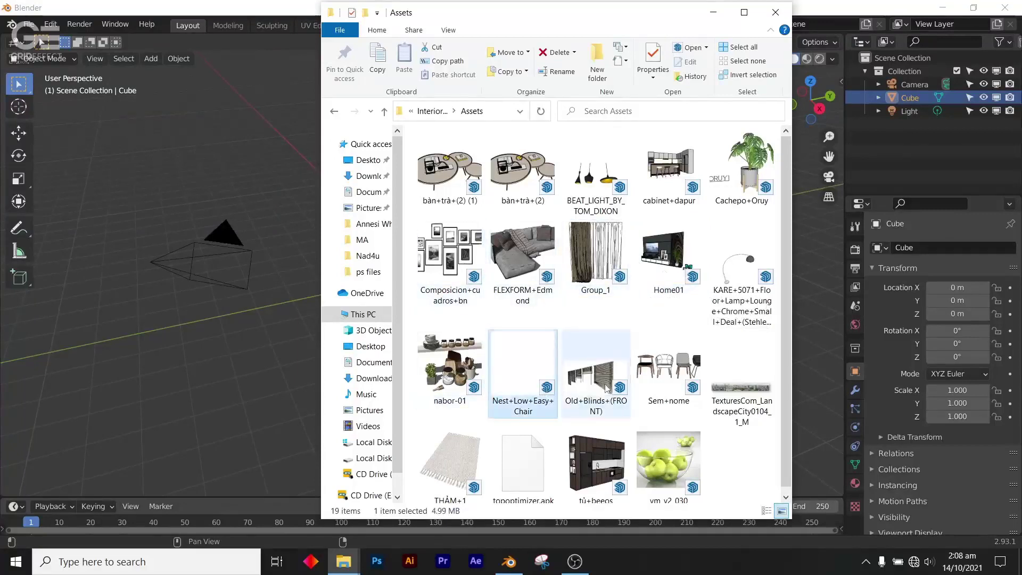
left_click(655, 385)
left_click(722, 370)
left_click(671, 379)
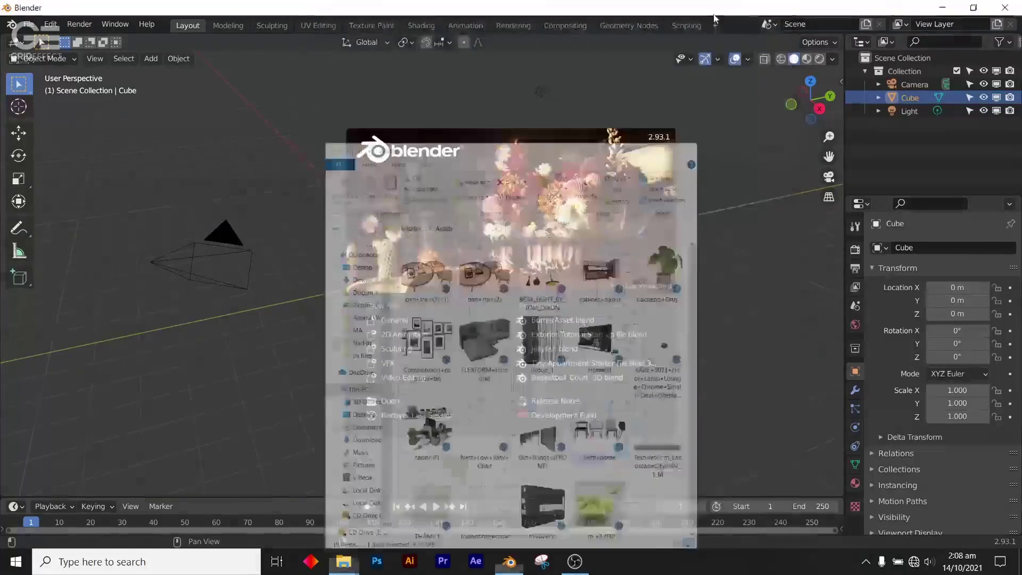
Dismiss the splash and begin installing an add-on from Preferences > Add-ons, browsing drive D.
left_click(714, 12)
left_click(282, 153)
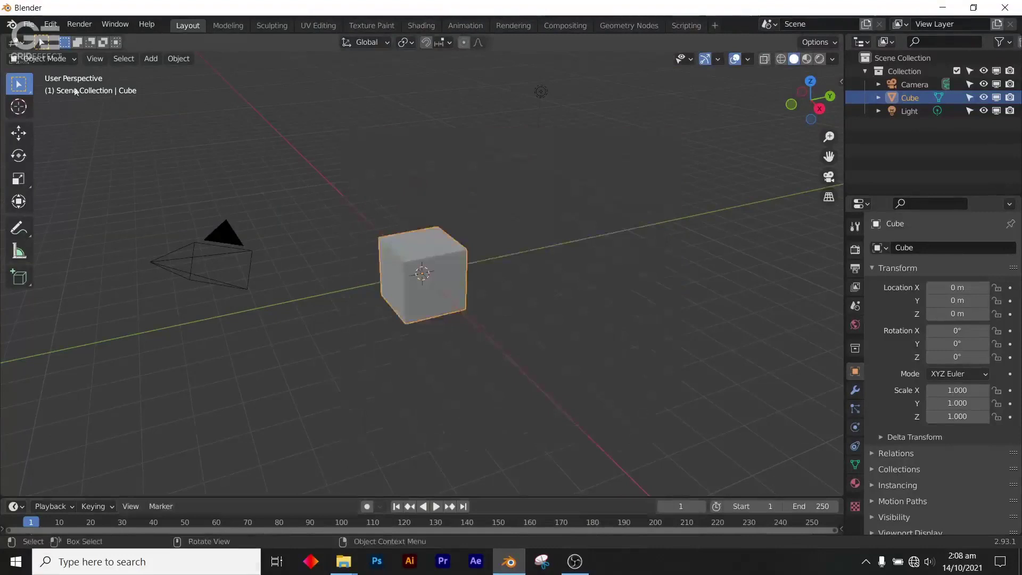
left_click(51, 24)
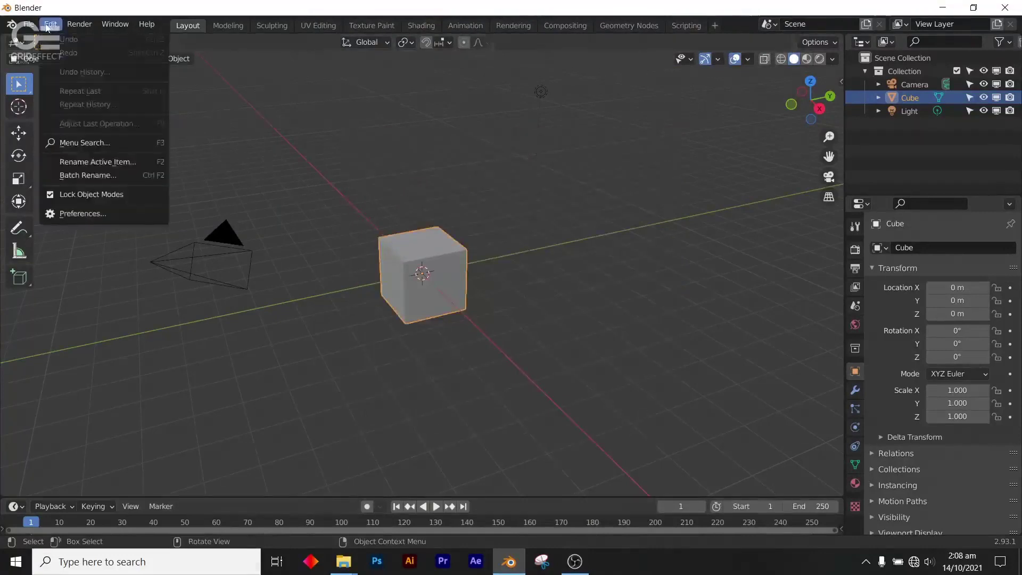
left_click(90, 215)
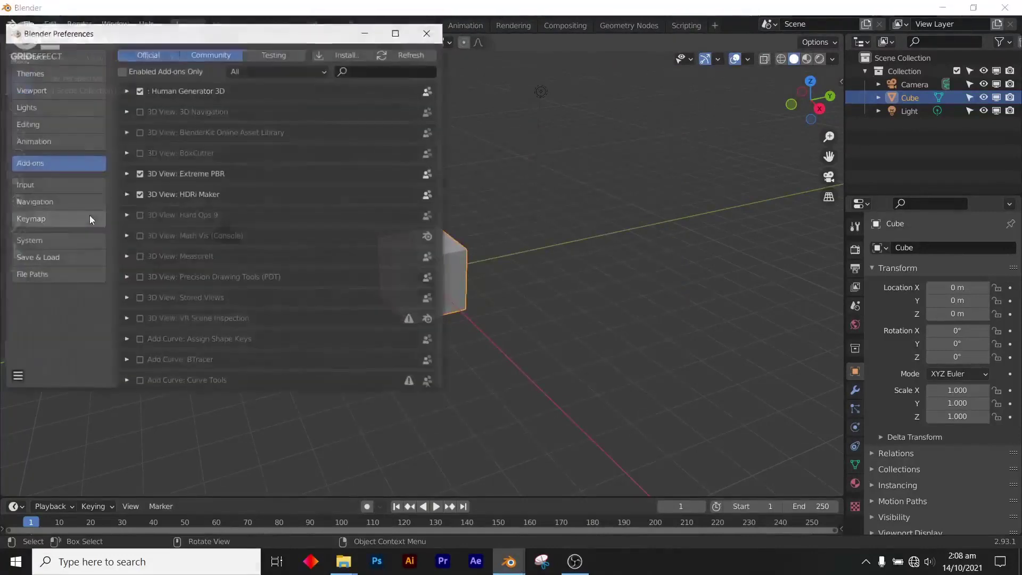
left_click(347, 53)
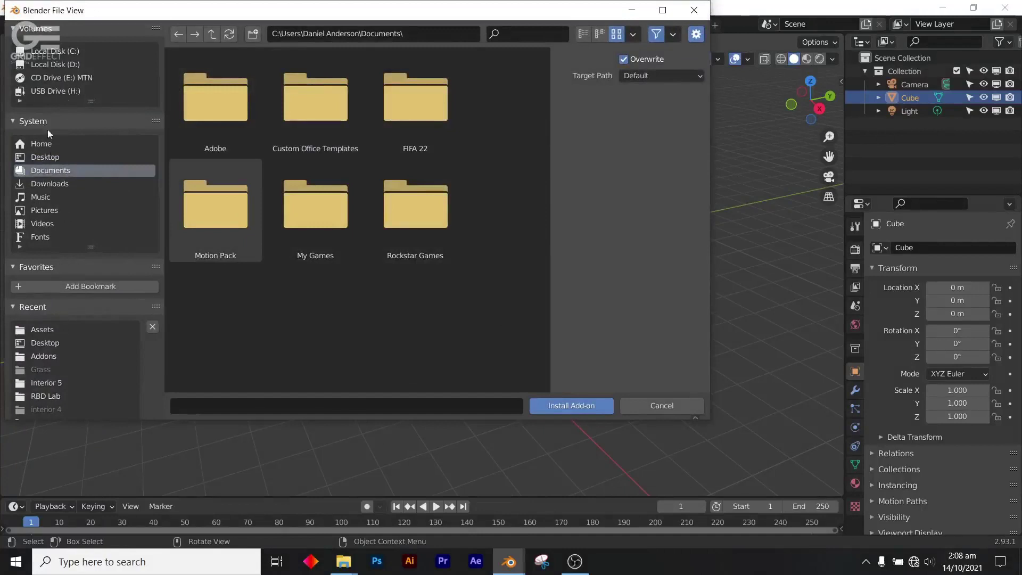
left_click(50, 63)
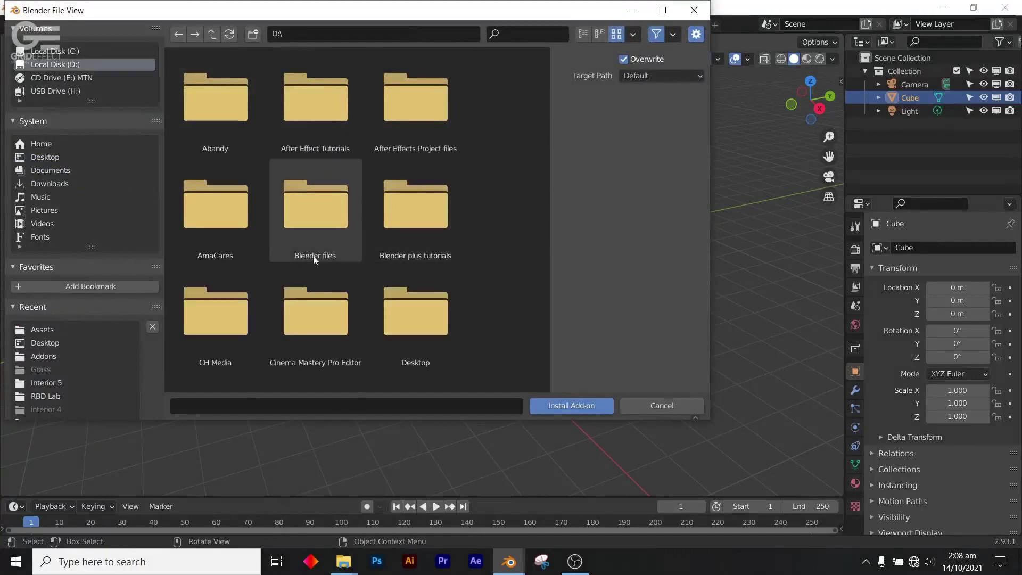
scroll(313, 255, "down", 1)
scroll(315, 257, "down", 1)
scroll(315, 239, "up", 1)
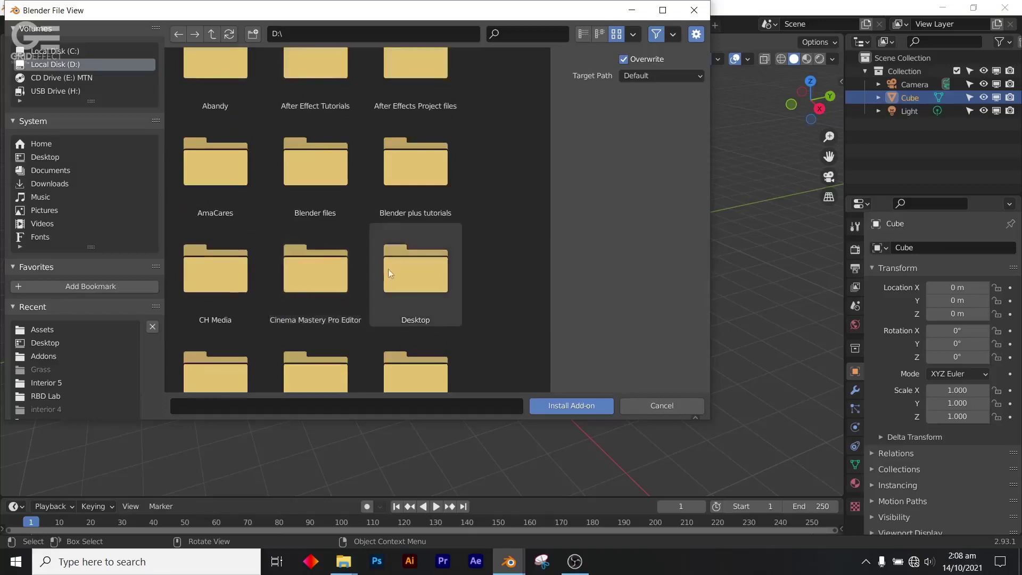
Install sketchup_importer_0.22.4.zip from Desktop > For external > Sketchup, then search the add-ons.
double_click(389, 271)
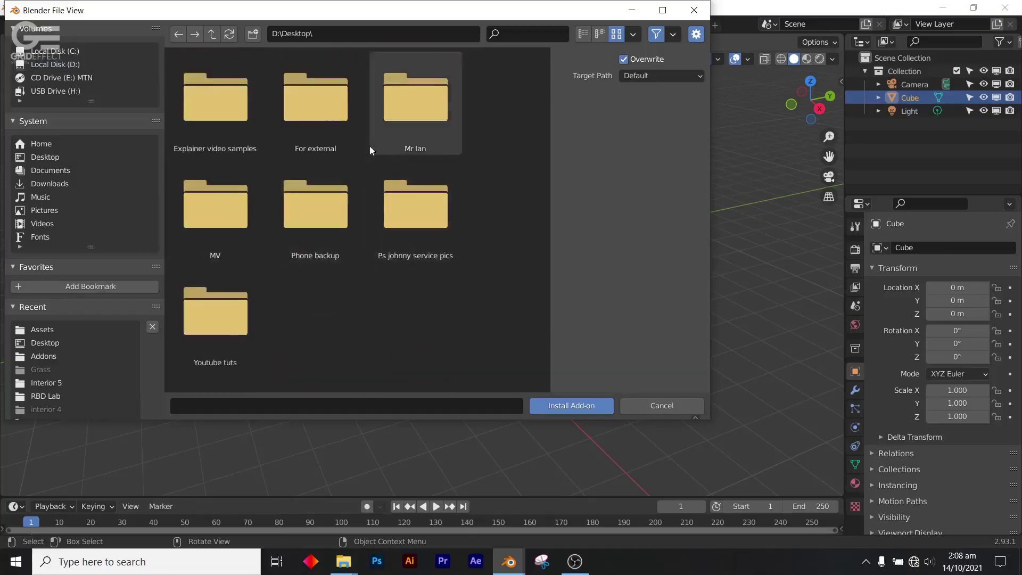
double_click(316, 126)
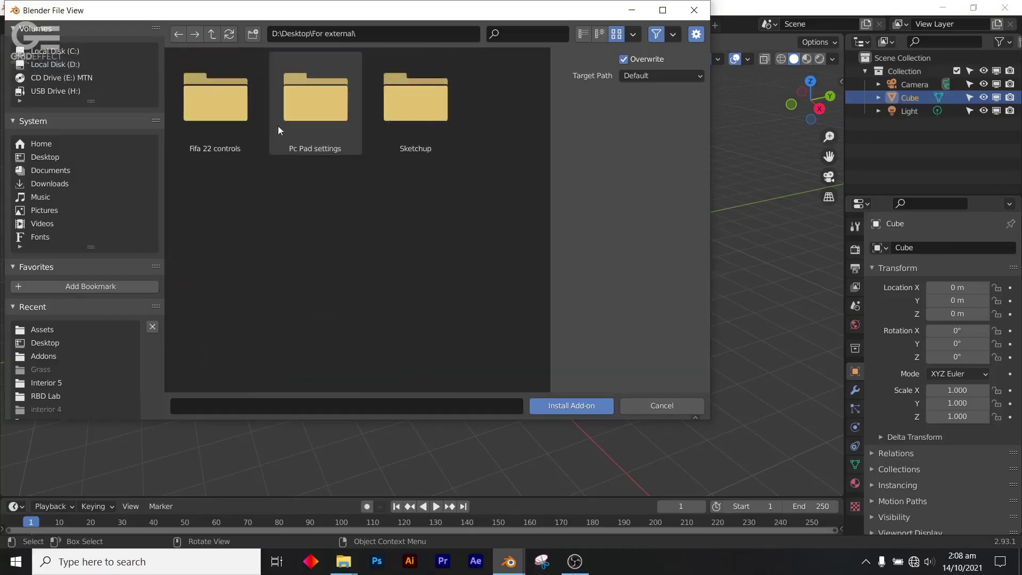
double_click(386, 108)
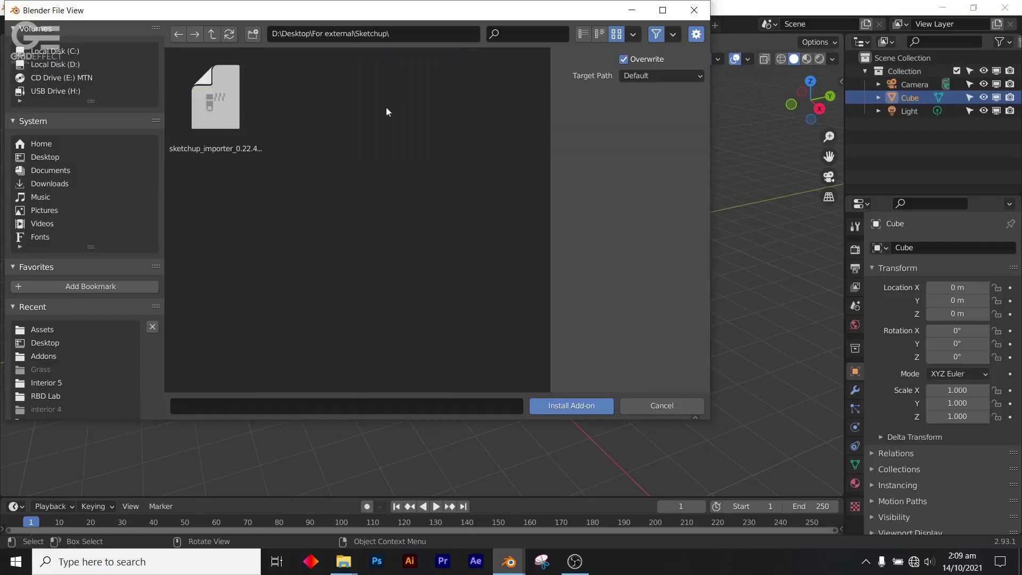
left_click(228, 134)
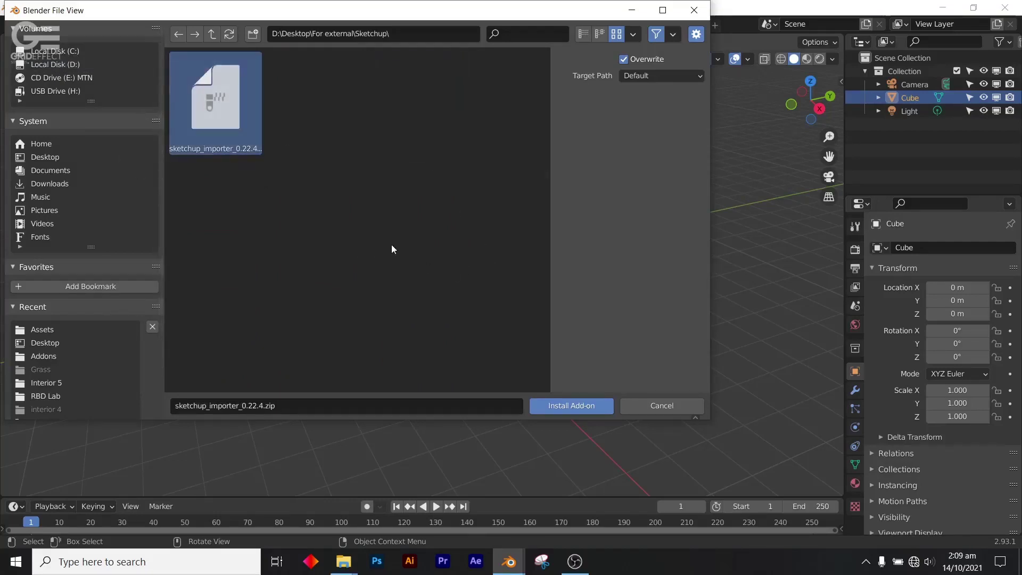
left_click(654, 404)
left_click(349, 72)
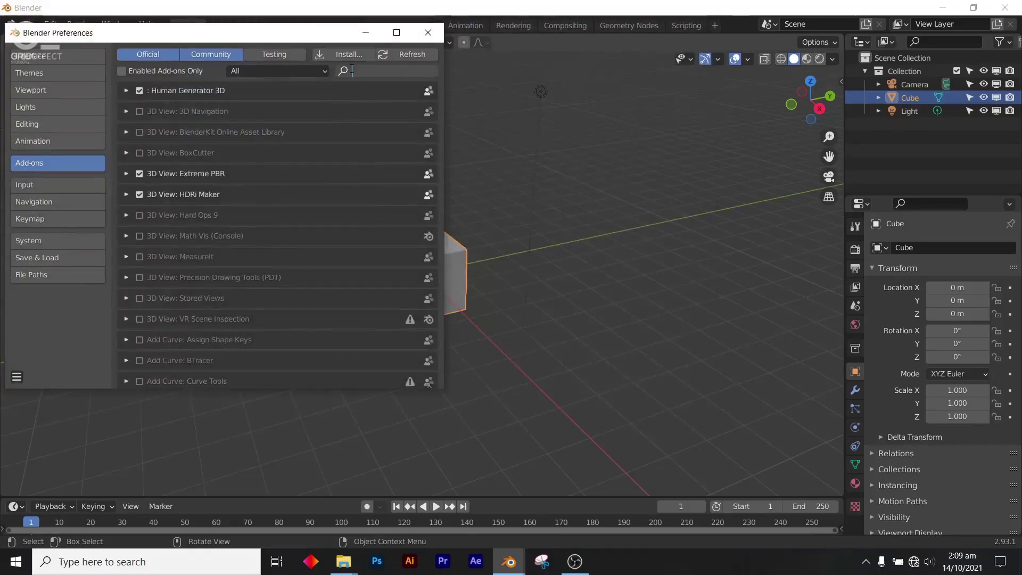
type("sk")
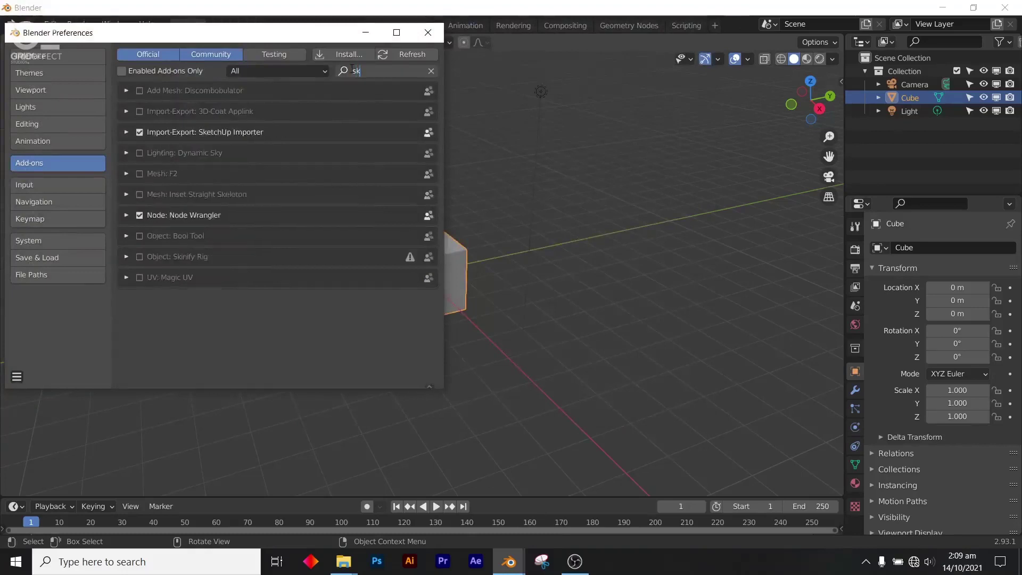
type("et")
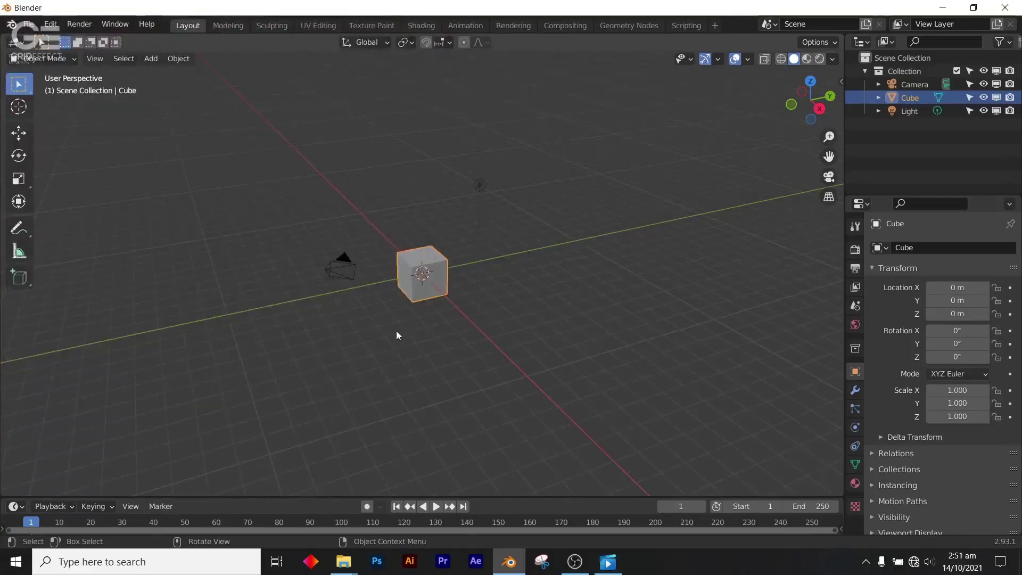
Start a SketchUp scene import and point it at D:\Blender files\Interior 5\Assets\.
left_click(28, 25)
mouse_move(51, 203)
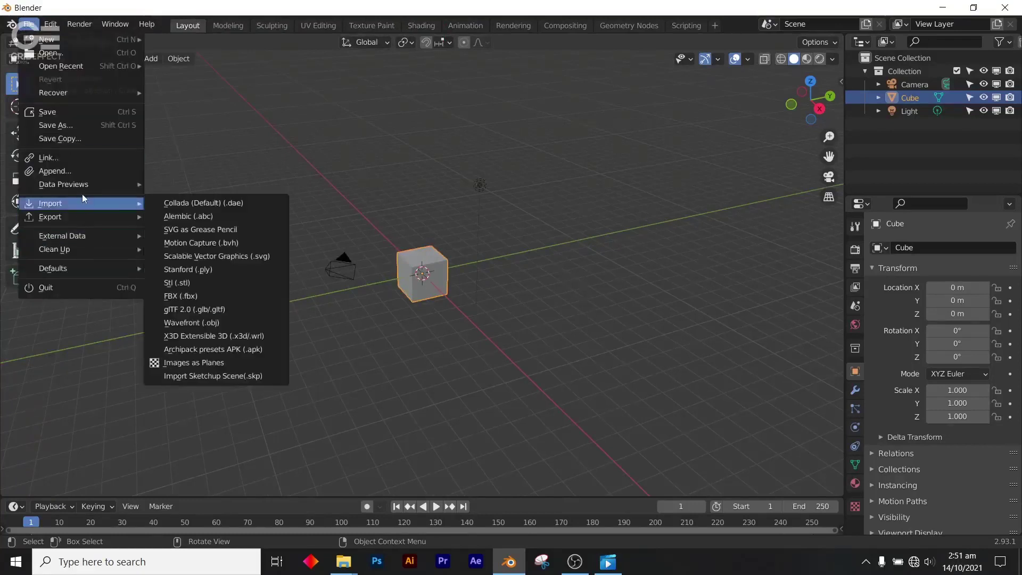
left_click(230, 377)
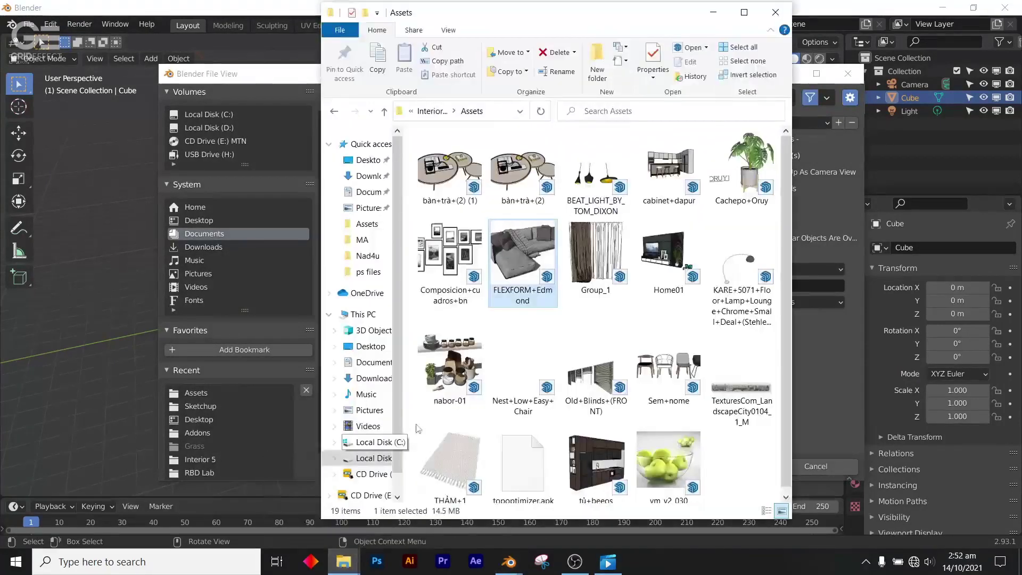
mouse_move(343, 561)
left_click(320, 503)
left_click(496, 111)
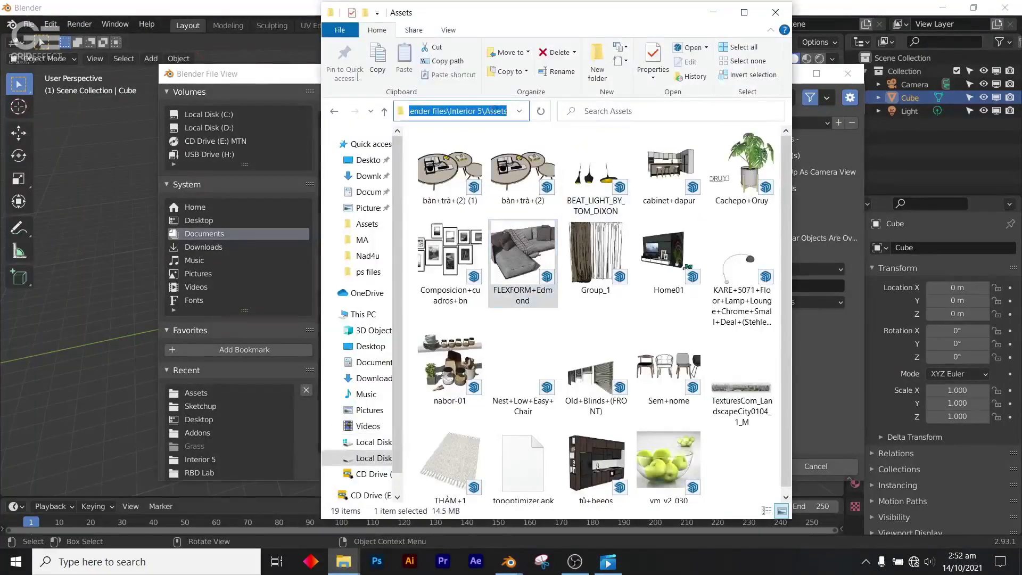
left_click(299, 75)
left_click(567, 97)
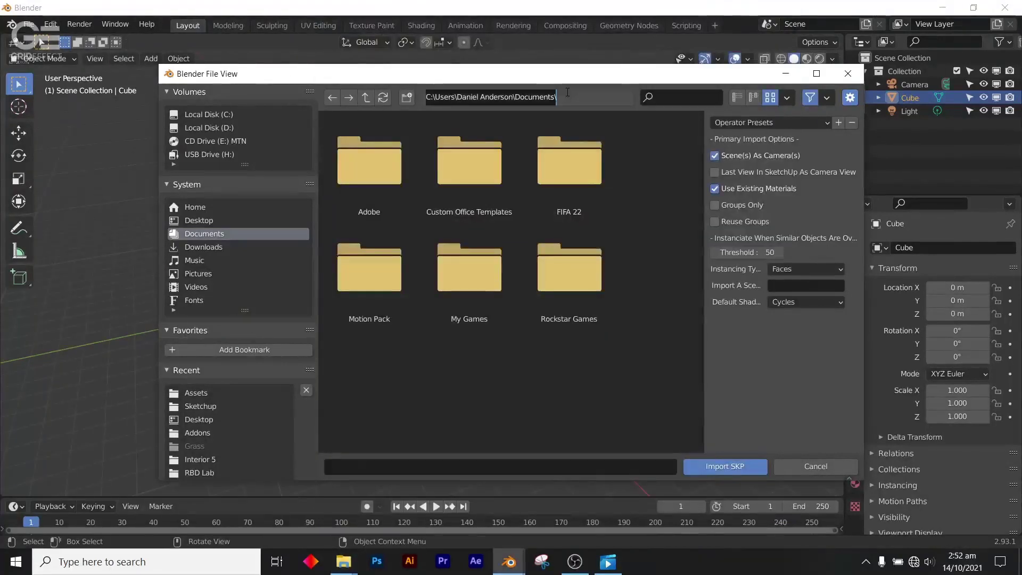
type("D:\\Blender files\\Interior 5\\Assets")
key("Return")
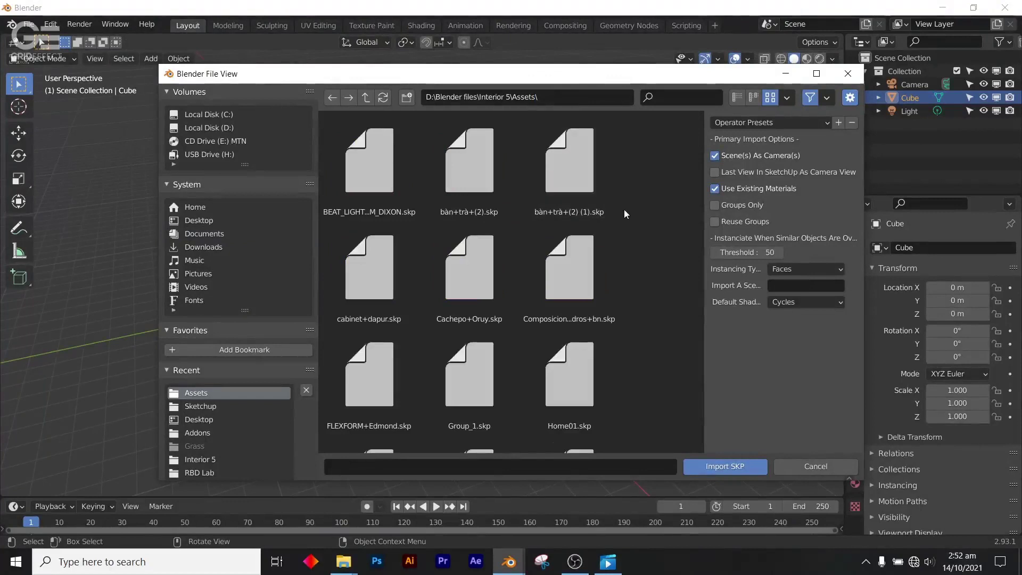
scroll(624, 211, "down", 2)
scroll(623, 209, "up", 1)
scroll(624, 210, "up", 1)
scroll(625, 225, "down", 2)
scroll(621, 232, "down", 1)
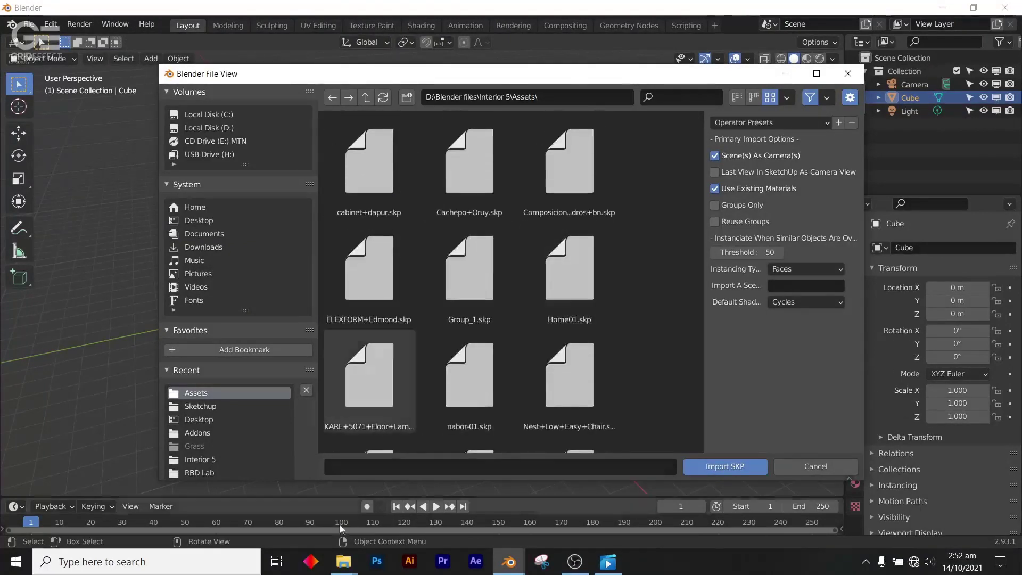
Filter to nabor-01, turn off Scene(s) As Camera(s), and import nabor-01.skp.
left_click(329, 502)
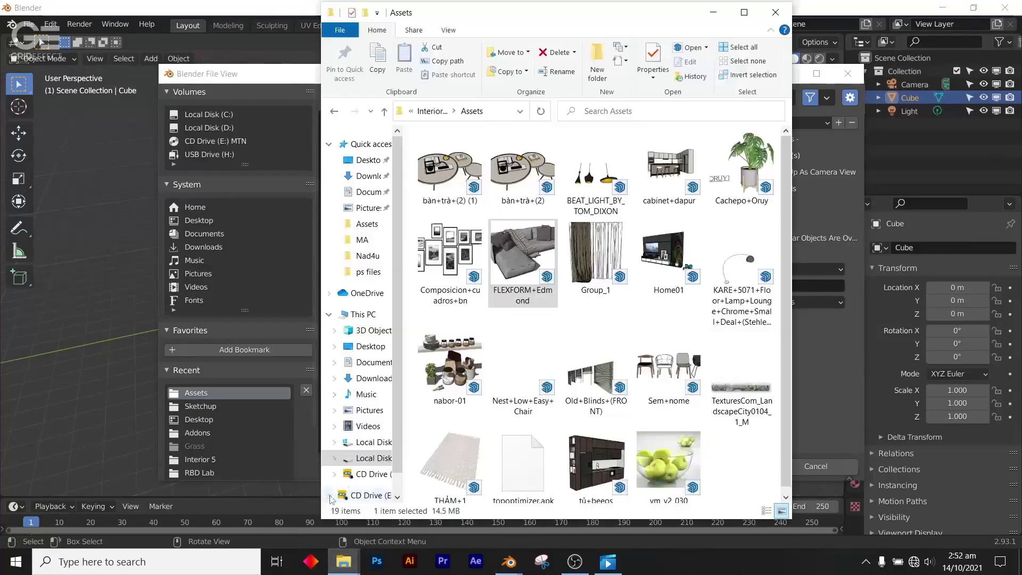
left_click(453, 400)
left_click(456, 407)
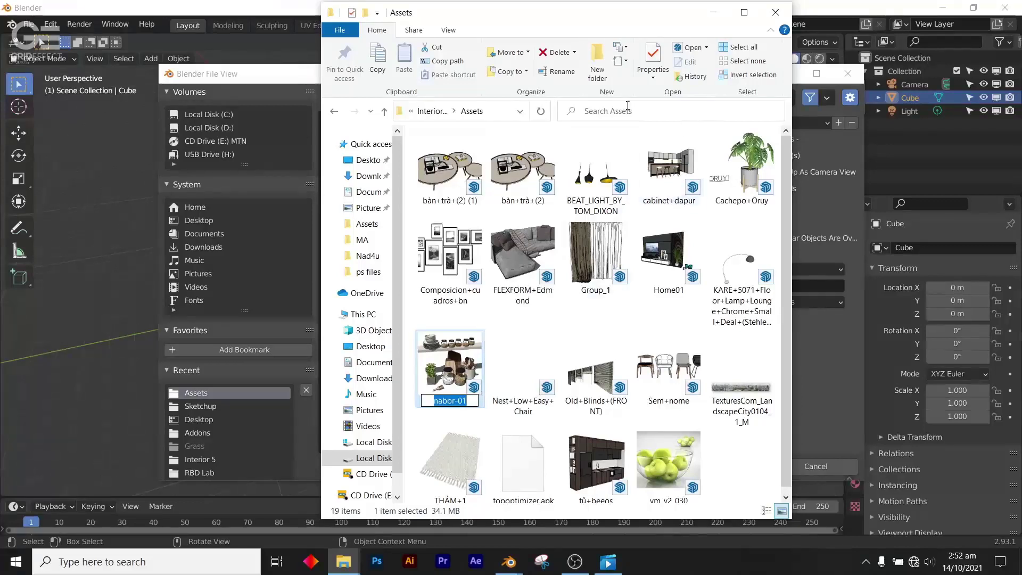
key("alt+Tab")
left_click(683, 94)
type("nabor-01")
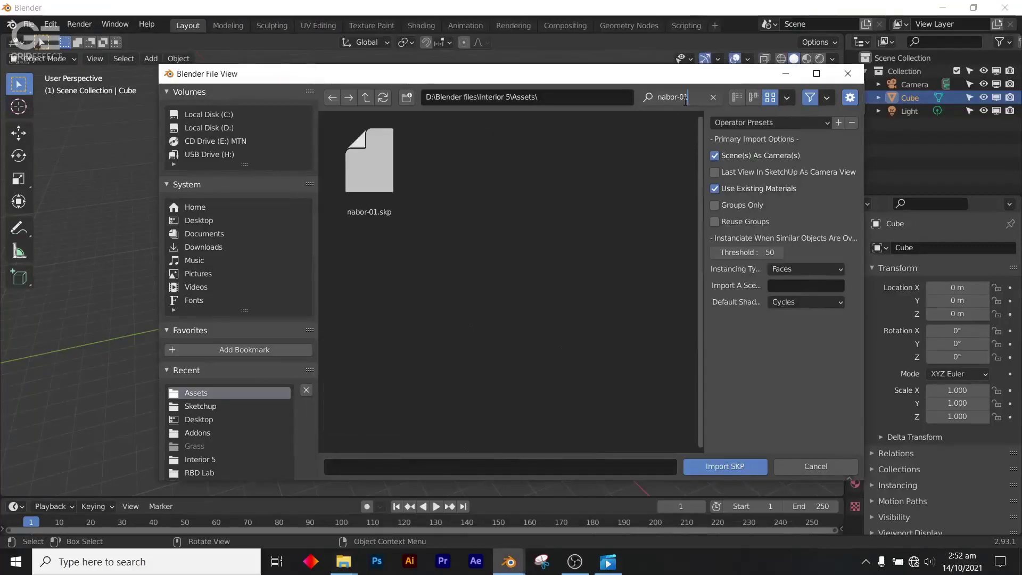
key("Return")
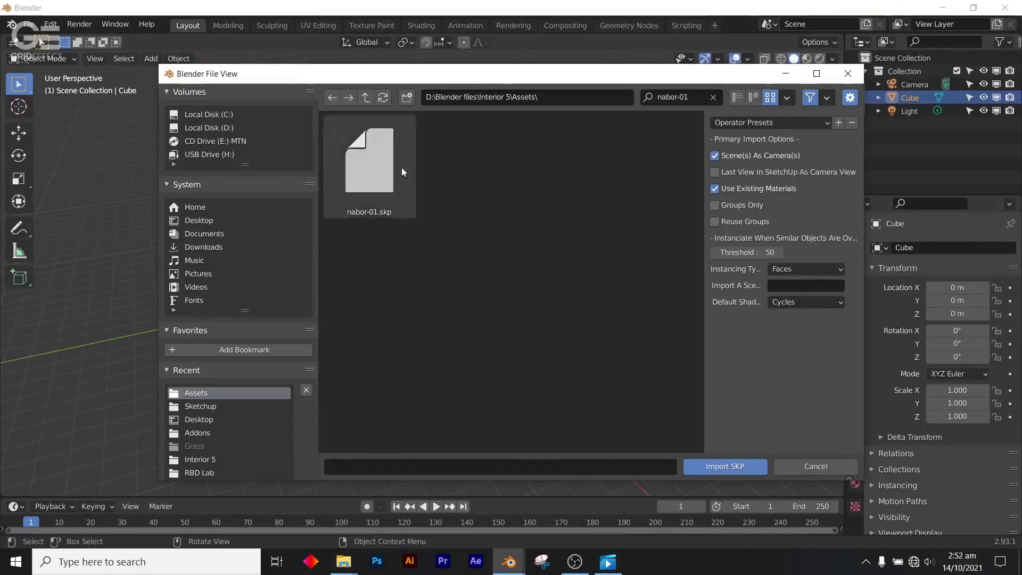
left_click(715, 156)
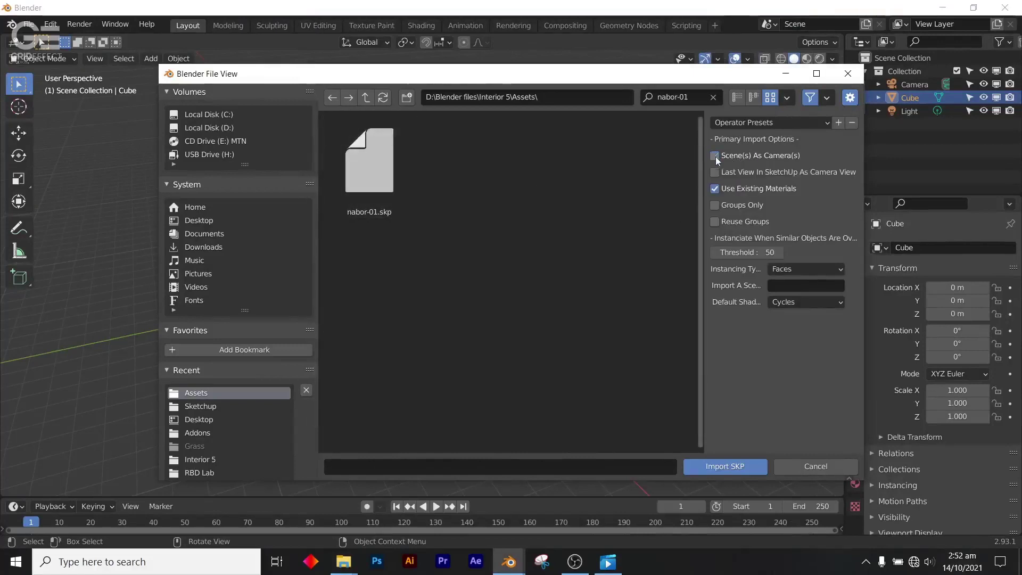
left_click(402, 190)
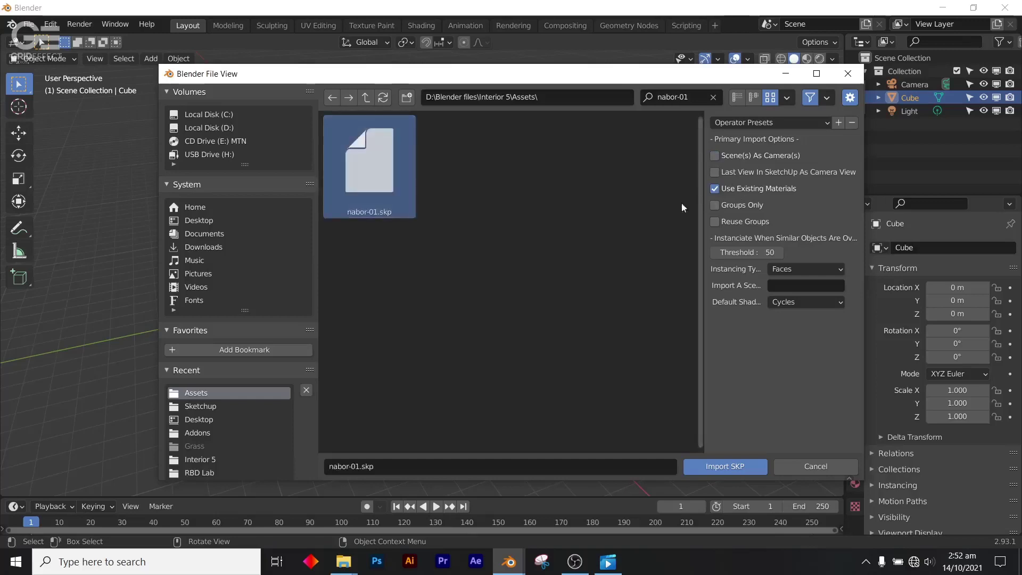
left_click(713, 463)
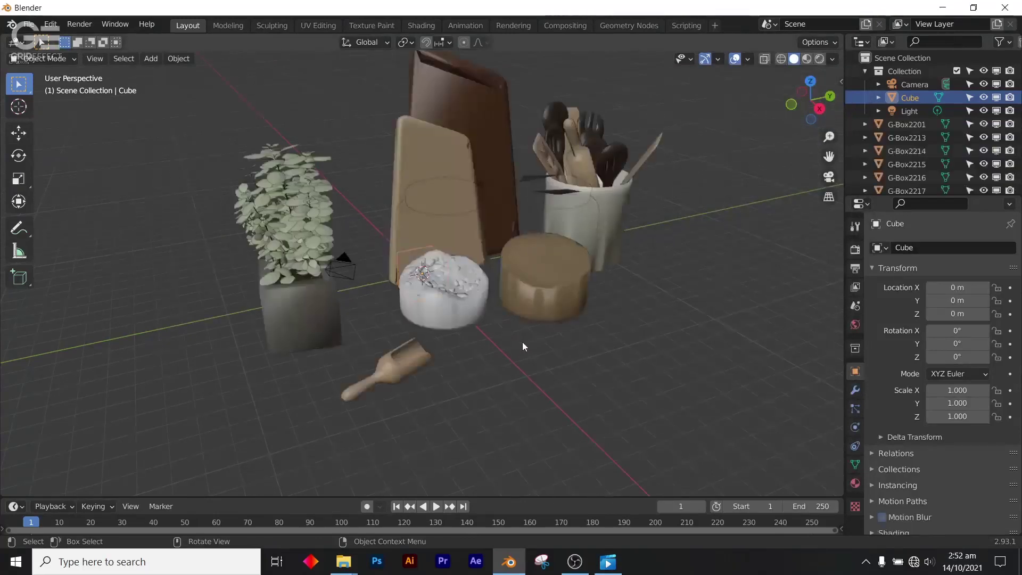
Delete the default Cube, leaving only the imported shelf, dishes, jars, plant and utensils.
mouse_move(498, 331)
middle_mouse_down()
mouse_move(575, 316)
mouse_move(444, 301)
middle_mouse_up()
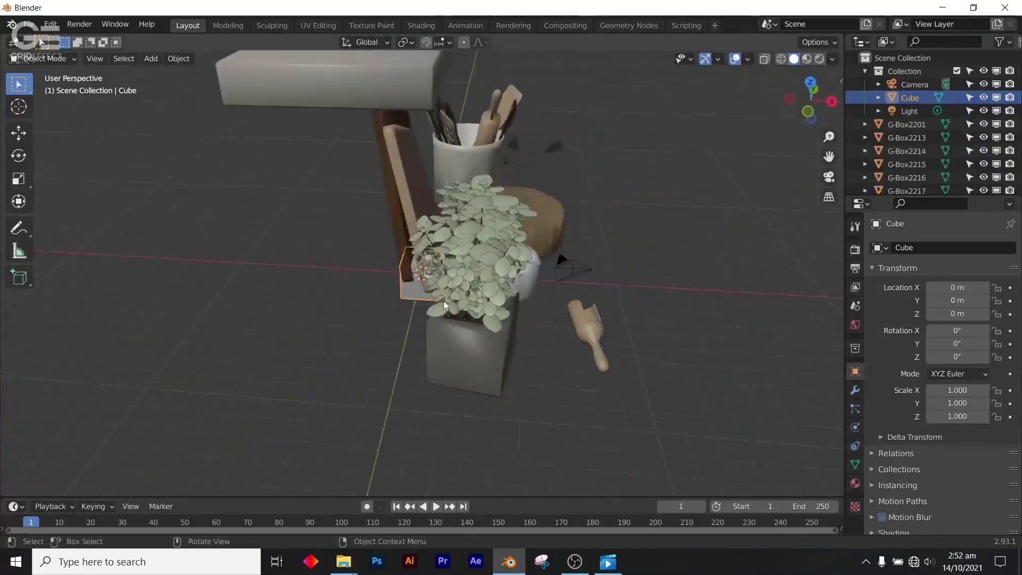
key("x")
left_click(415, 297)
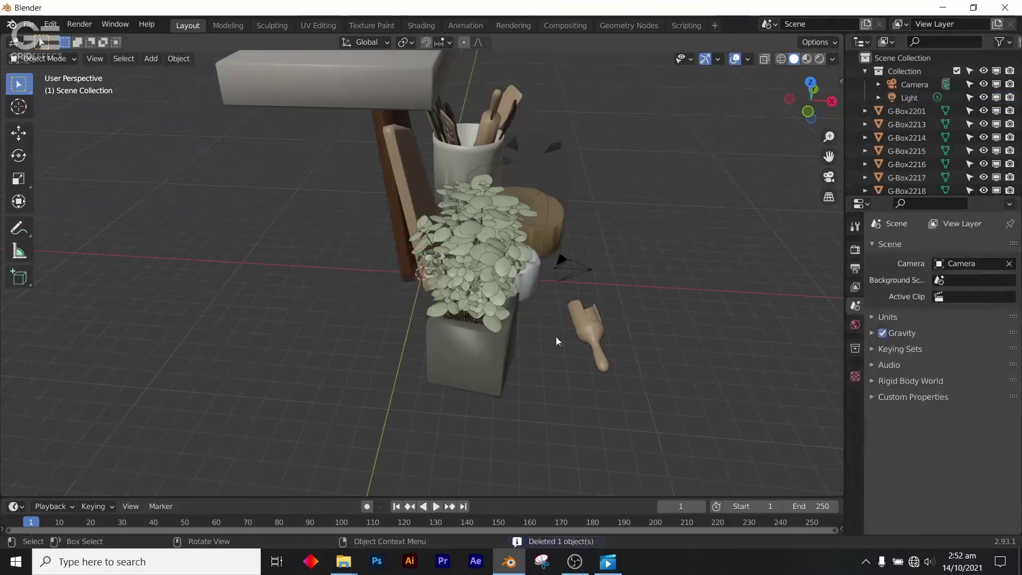
scroll(555, 336, "down", 3)
middle_click_drag(480, 239, 444, 210)
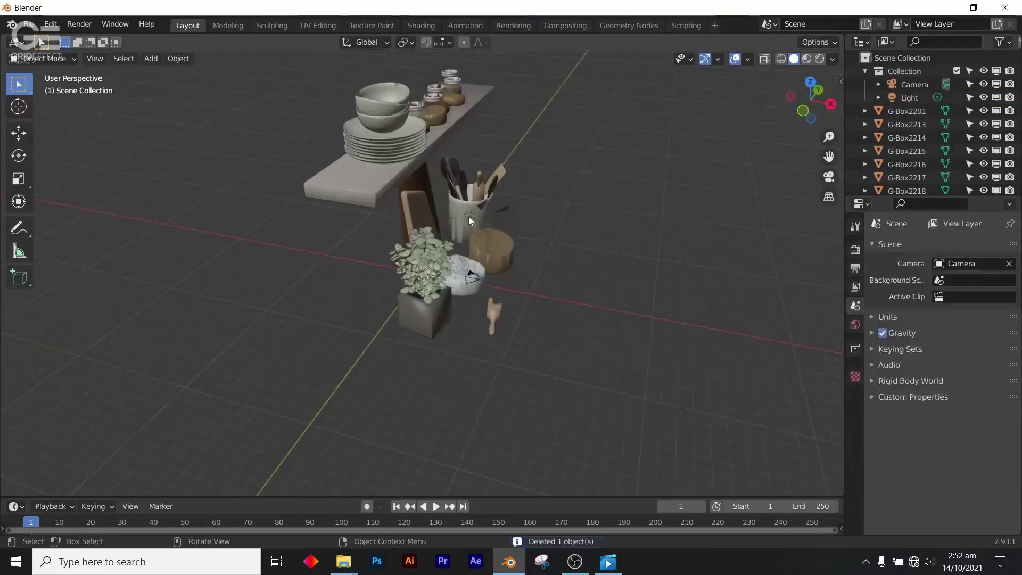
Raise the point light along Z, then slide it sideways along X.
left_click(469, 217)
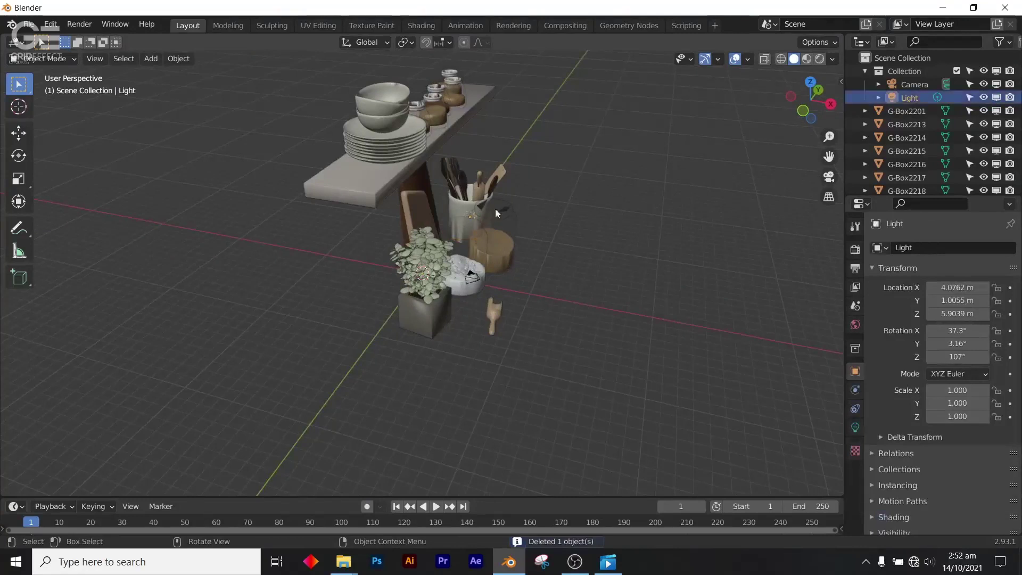
key("g")
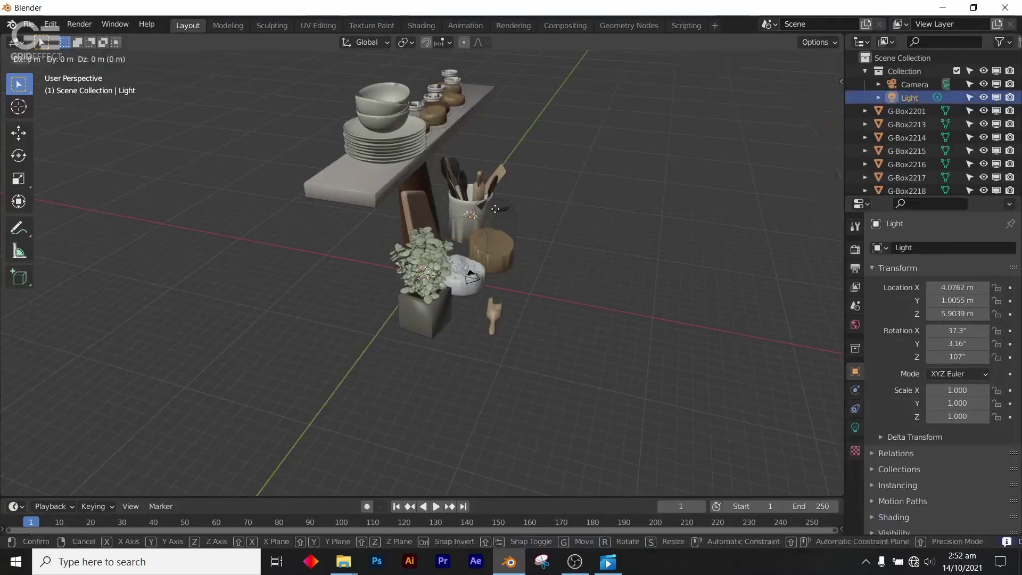
key("z")
left_click(523, 467)
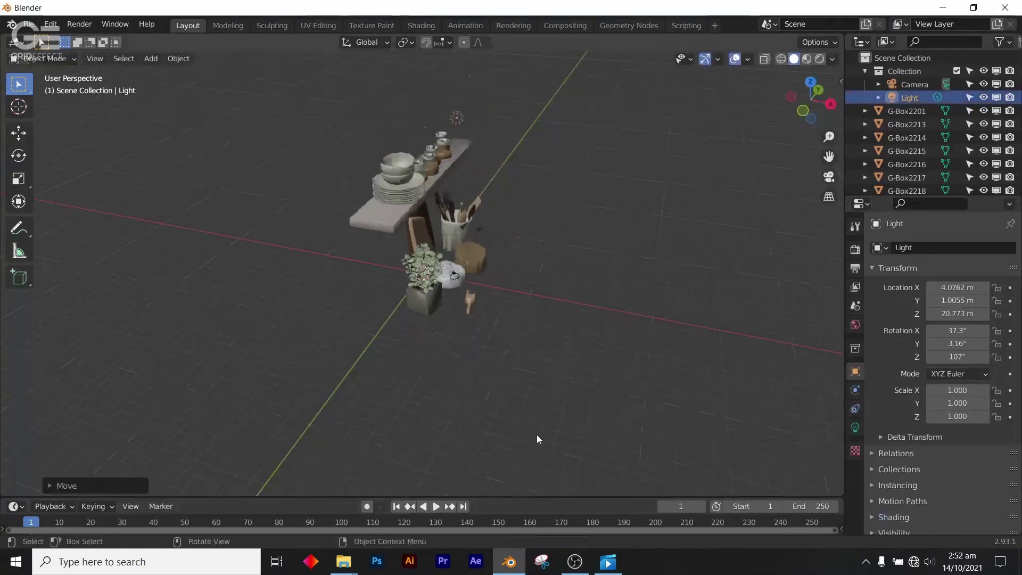
scroll(536, 434, "down", 4)
key("g")
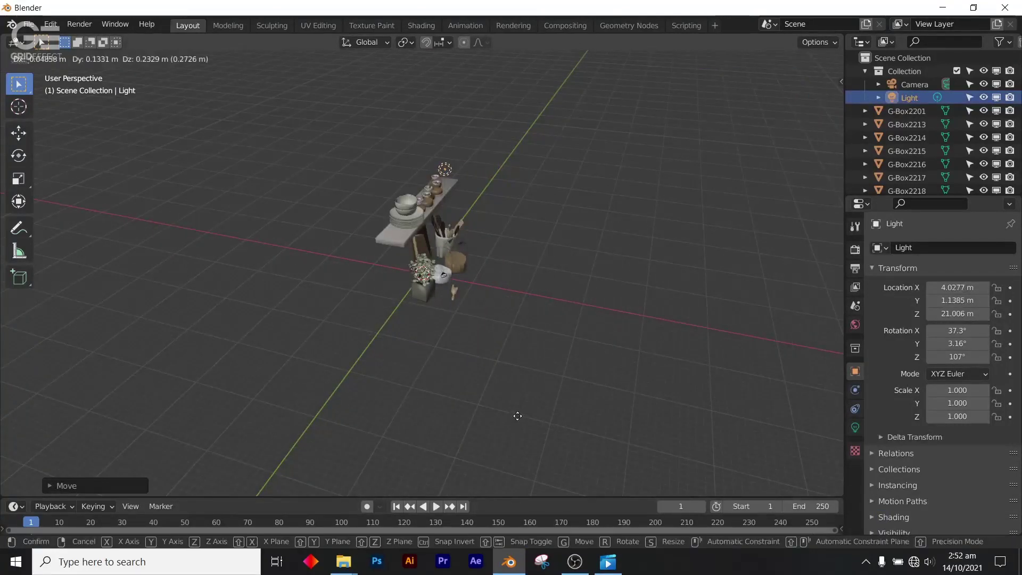
key("x")
key("Return")
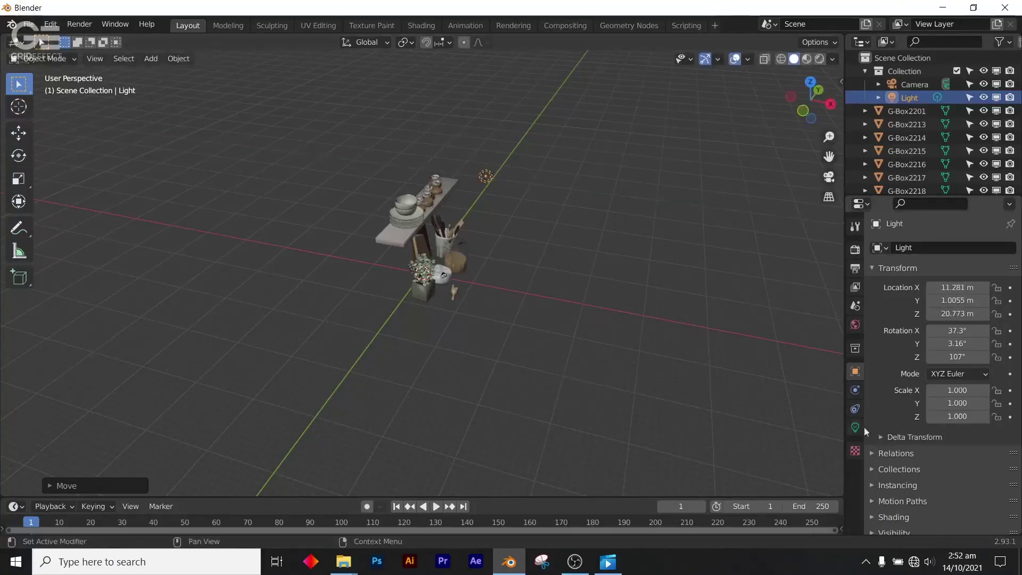
Set the light's power to 9000 W and preview in Rendered shading.
left_click(855, 427)
left_click(971, 334)
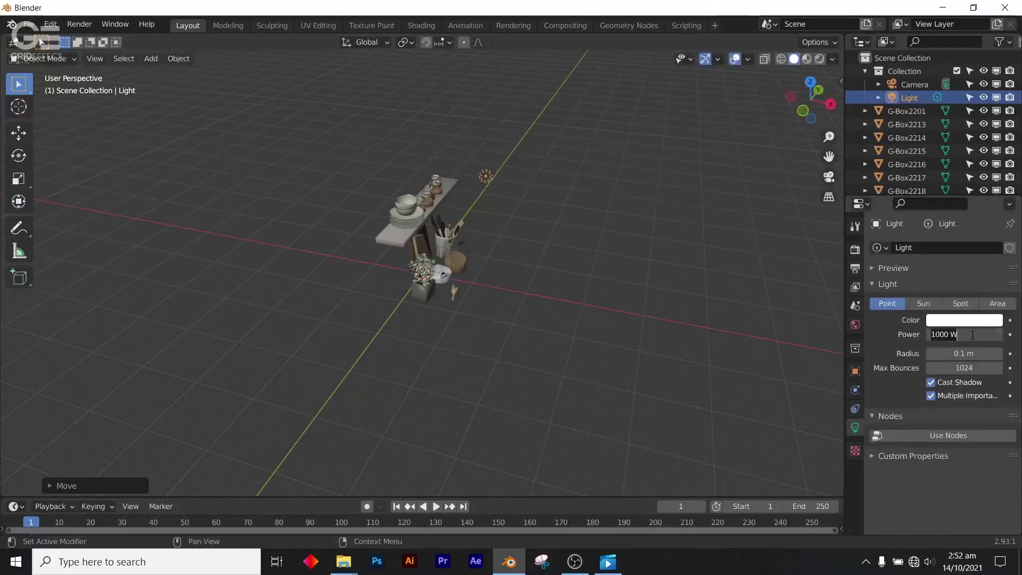
type("9000")
key("Return")
left_click(819, 58)
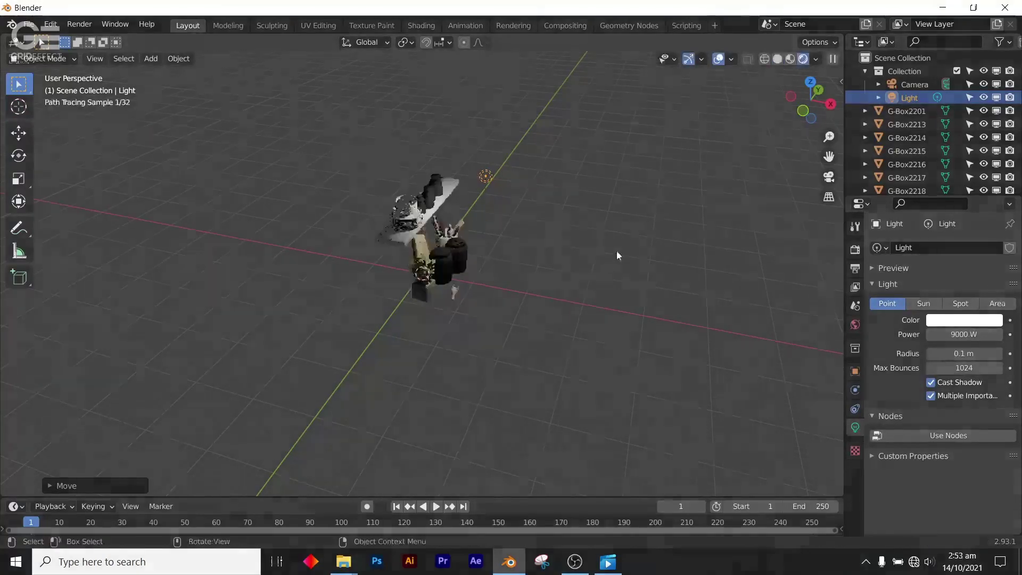
scroll(440, 316, "up", 6)
Orbit the rendered view to inspect the kitchen set's textures.
middle_click_drag(463, 326, 418, 327)
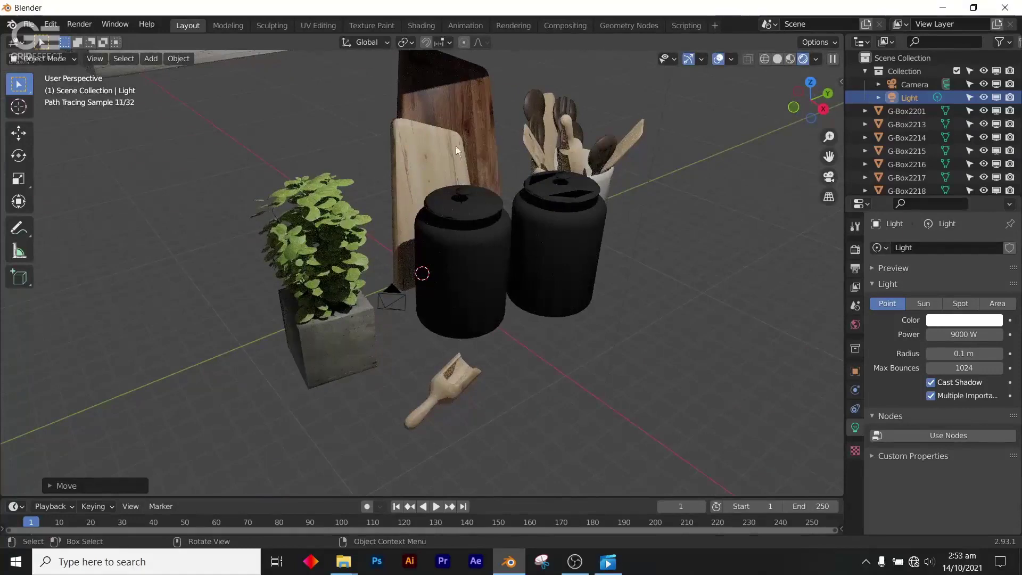
mouse_move(500, 211)
middle_mouse_down()
mouse_move(451, 232)
mouse_move(468, 225)
middle_mouse_up()
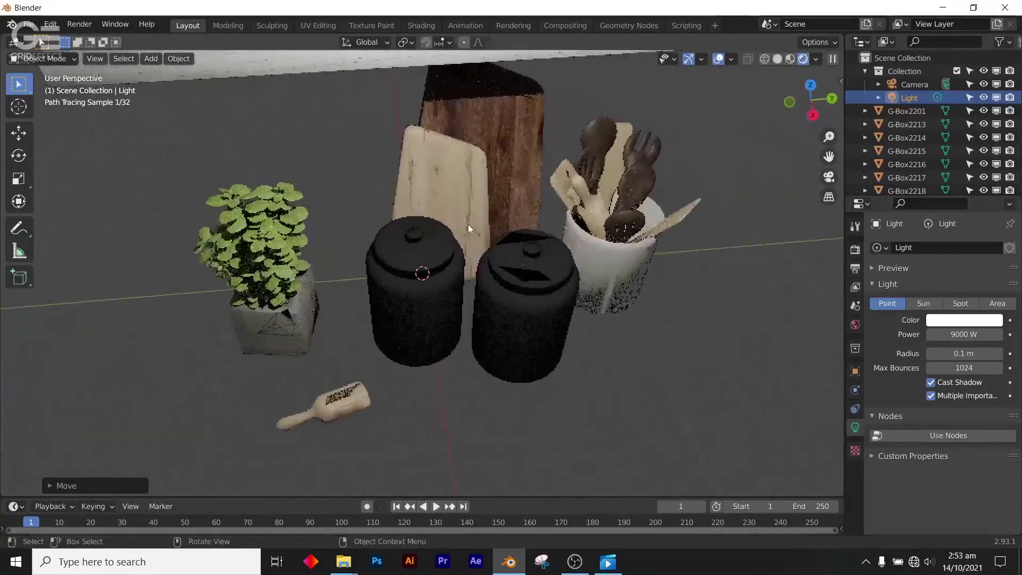
scroll(468, 224, "down", 3)
scroll(470, 224, "down", 2)
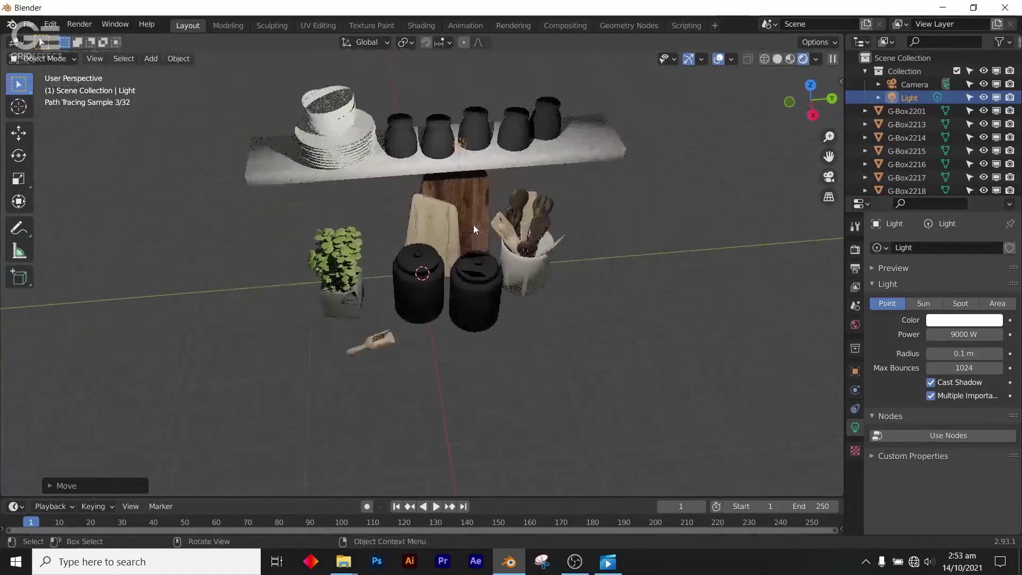
scroll(473, 225, "down", 1)
mouse_move(484, 227)
middle_mouse_down()
mouse_move(548, 237)
mouse_move(586, 216)
mouse_move(544, 233)
middle_mouse_up()
Box-select and delete all 503 imported objects and the camera, keeping only the light.
key("ctrl+b")
mouse_move(343, 117)
left_mouse_down()
mouse_move(458, 361)
mouse_move(470, 364)
left_mouse_up()
key("x")
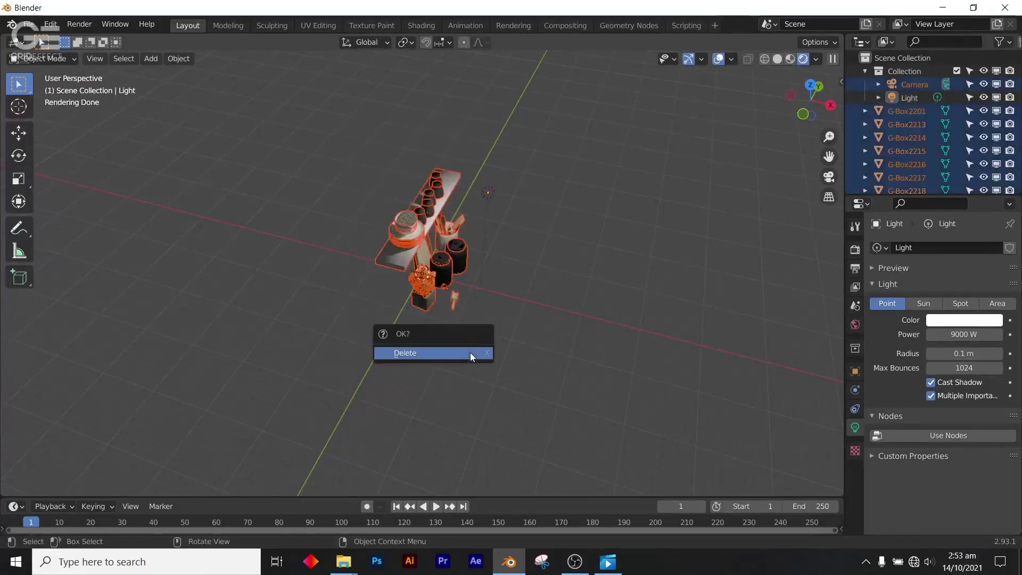
left_click(456, 354)
middle_click_drag(469, 319, 427, 287)
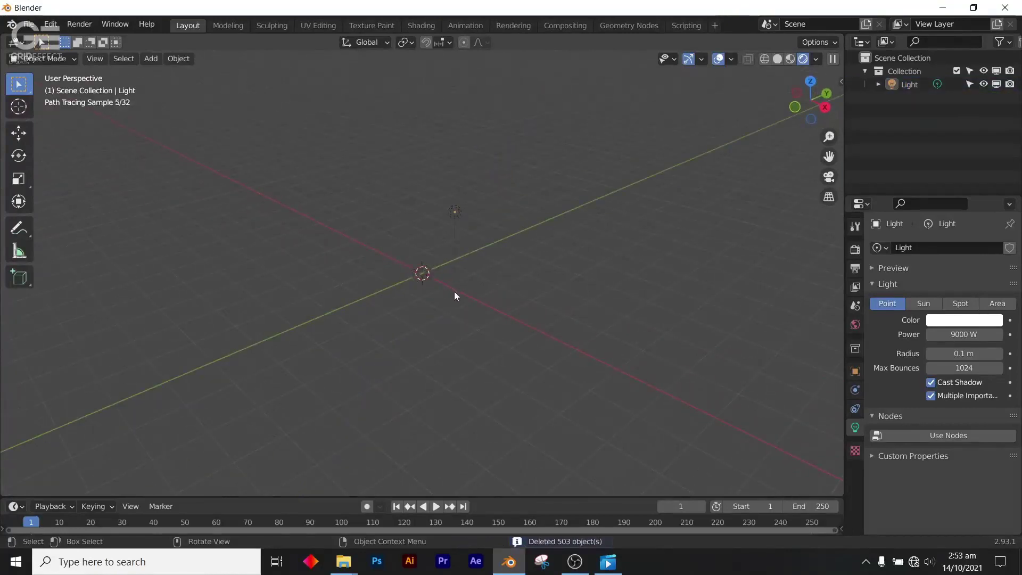
left_click(28, 24)
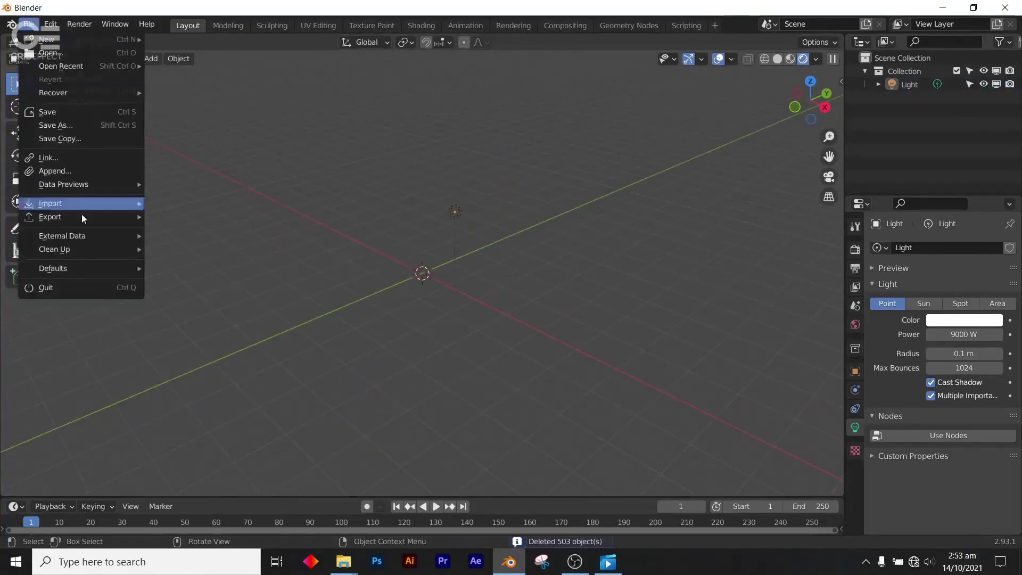
mouse_move(50, 203)
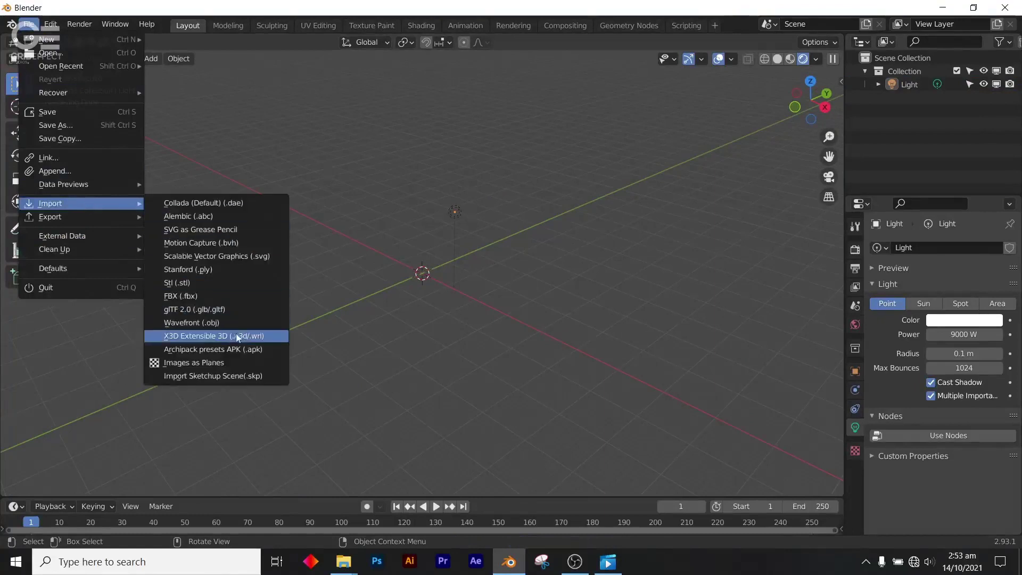
Search the SketchUp import dialog for FLEXFORM and import FLEXFORM+Edmond.skp.
left_click(229, 376)
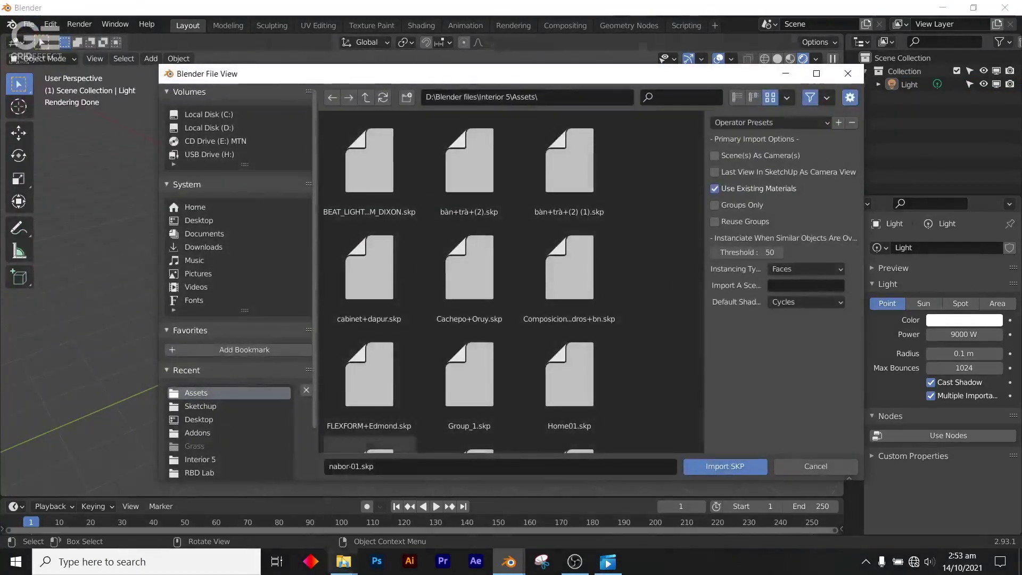
left_click(305, 499)
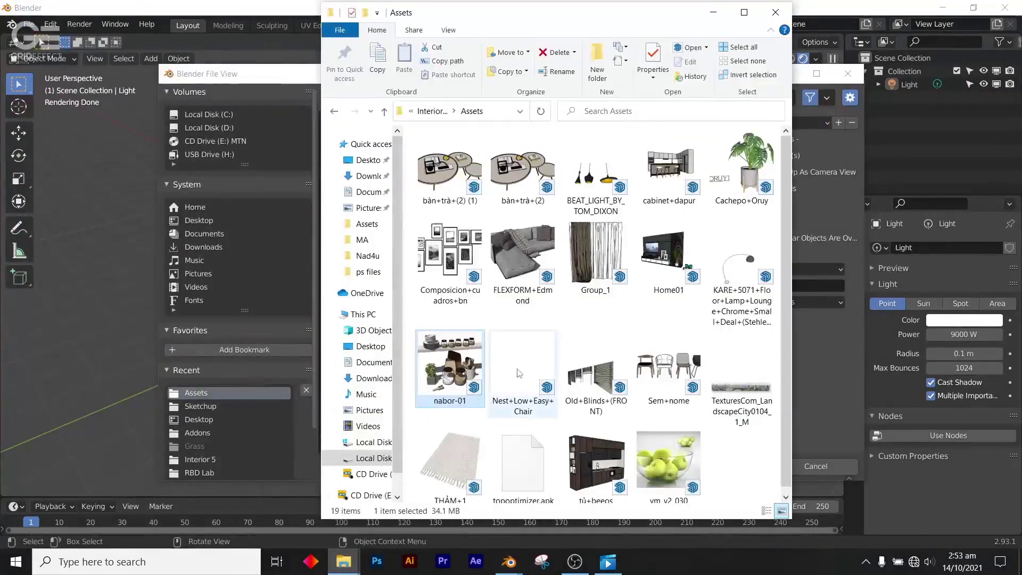
left_click(518, 306)
left_click(518, 303)
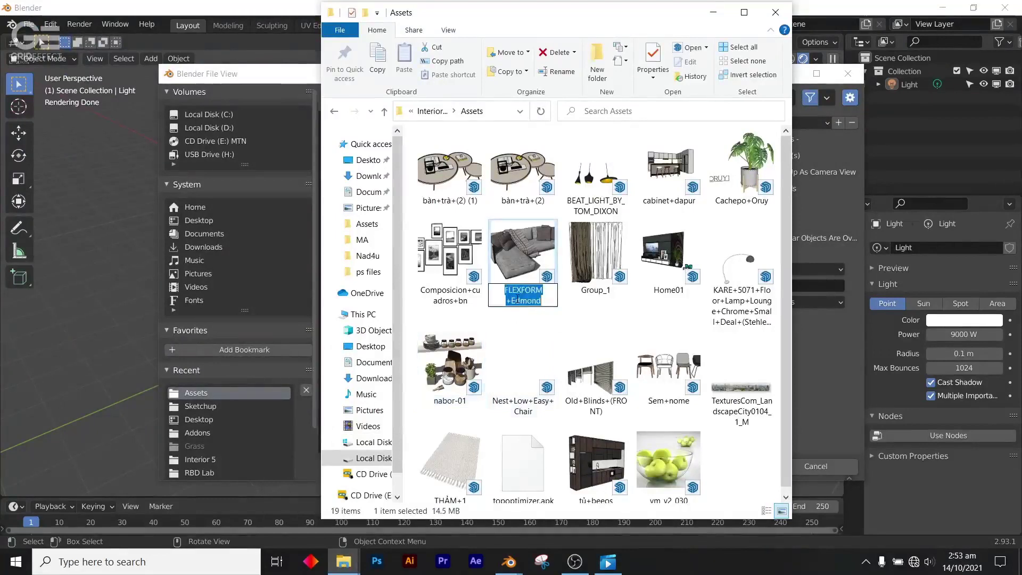
left_click(270, 62)
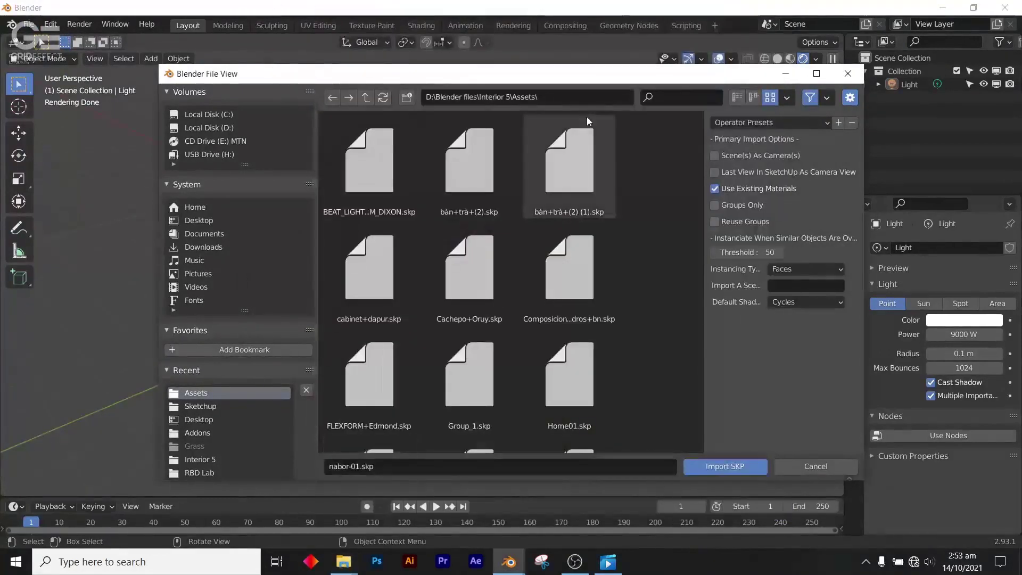
left_click(667, 97)
type("FLEXFORM+Edmond")
key("Return")
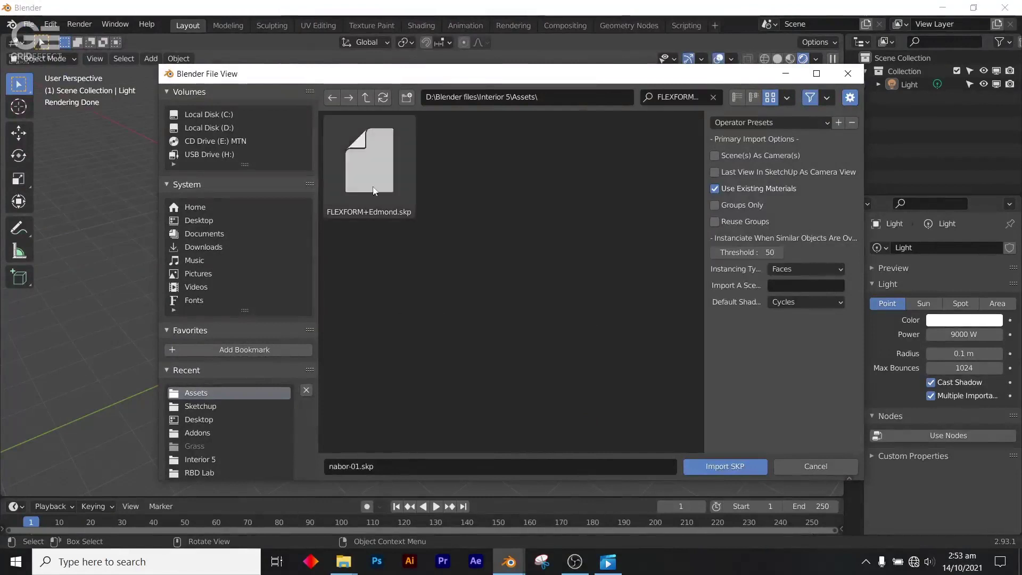
left_click(370, 168)
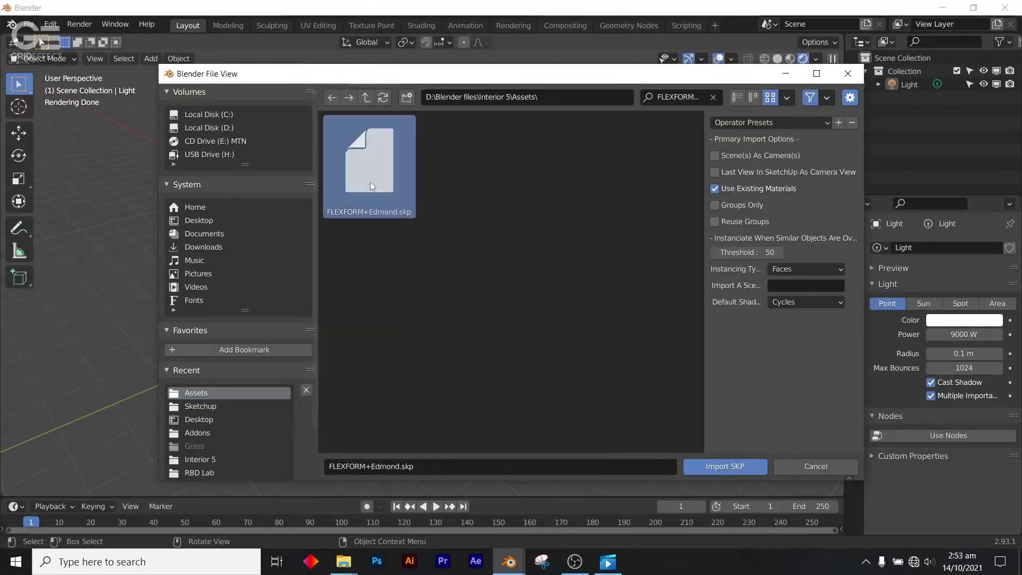
left_click(715, 465)
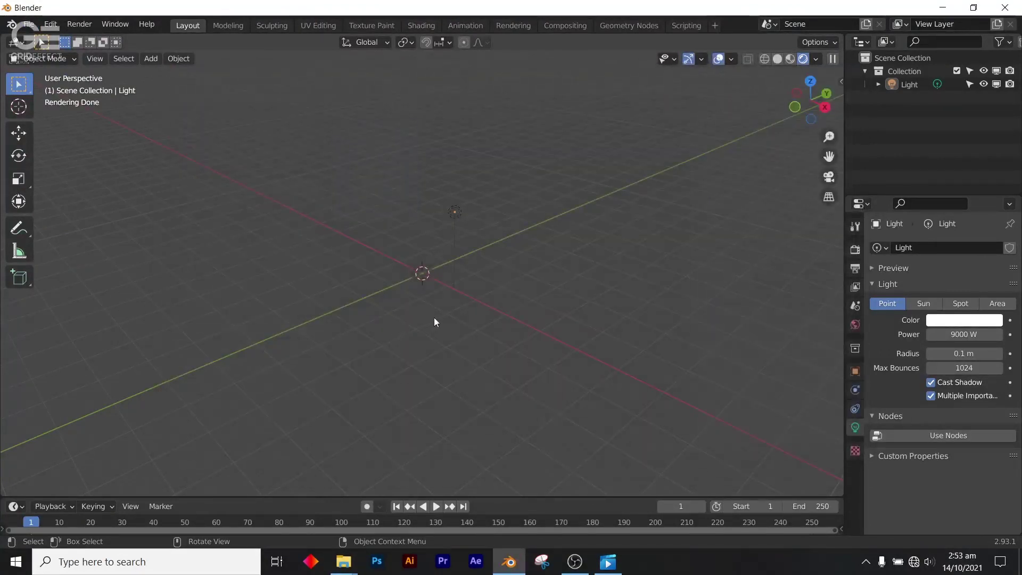
Select the point light and begin moving it vertically along Z above the sofa.
mouse_move(466, 320)
middle_mouse_down()
mouse_move(522, 322)
mouse_move(501, 303)
middle_mouse_up()
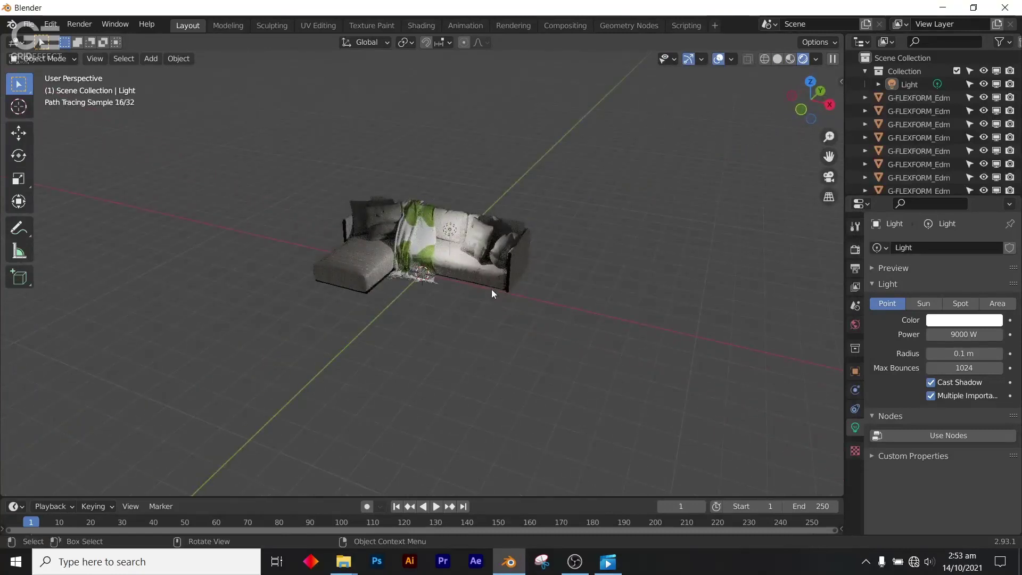
left_click(459, 228)
left_click(455, 229)
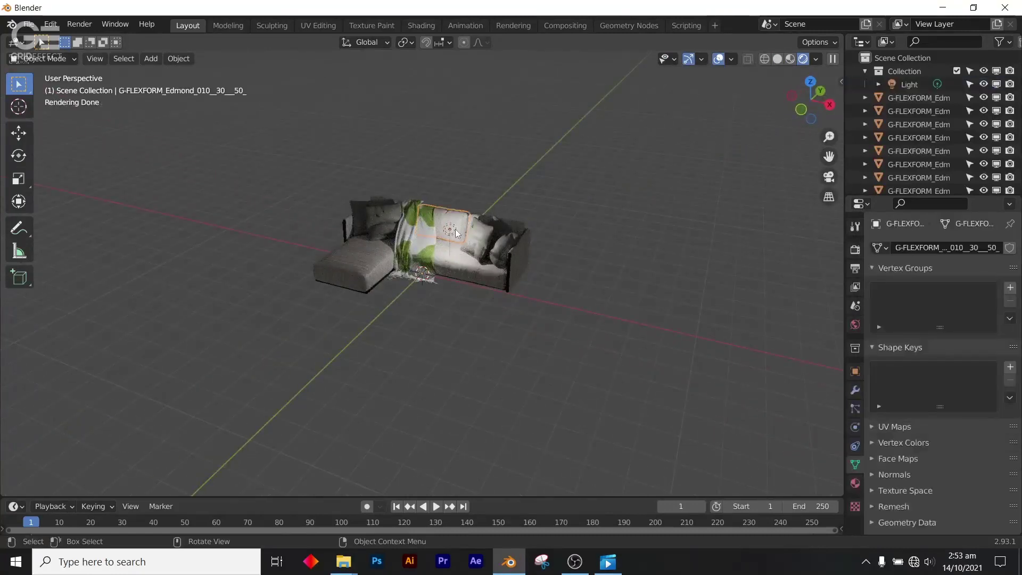
left_click(456, 229)
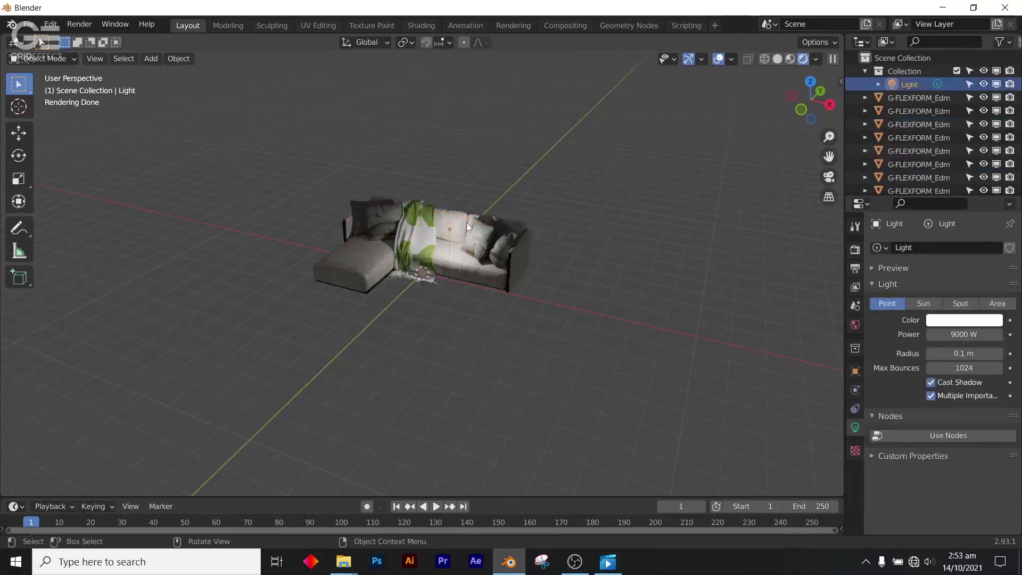
key("g")
key("z")
Drop the light high above the sofa and raise its power to 20000 W.
left_click(460, 163)
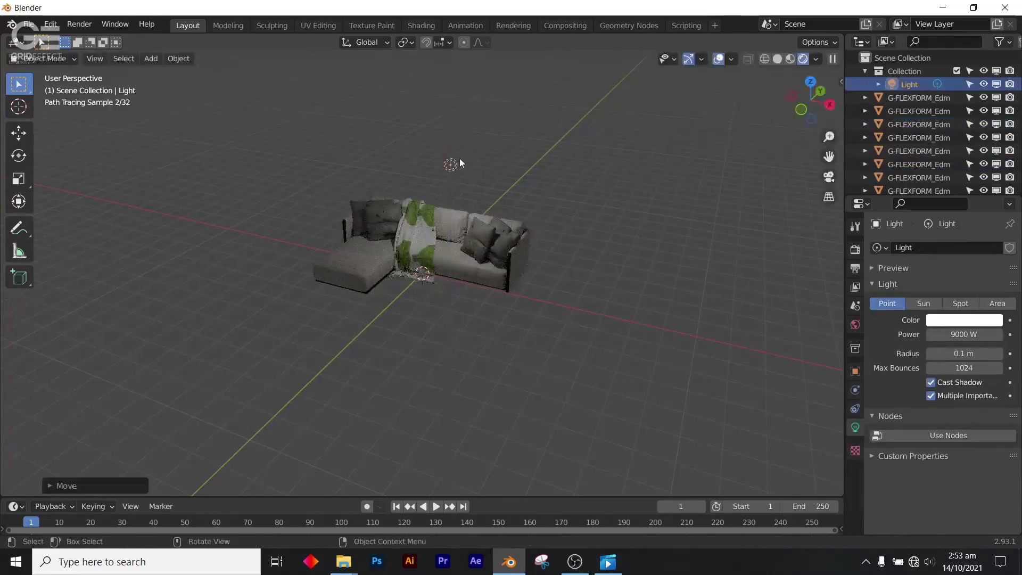
left_click(965, 334)
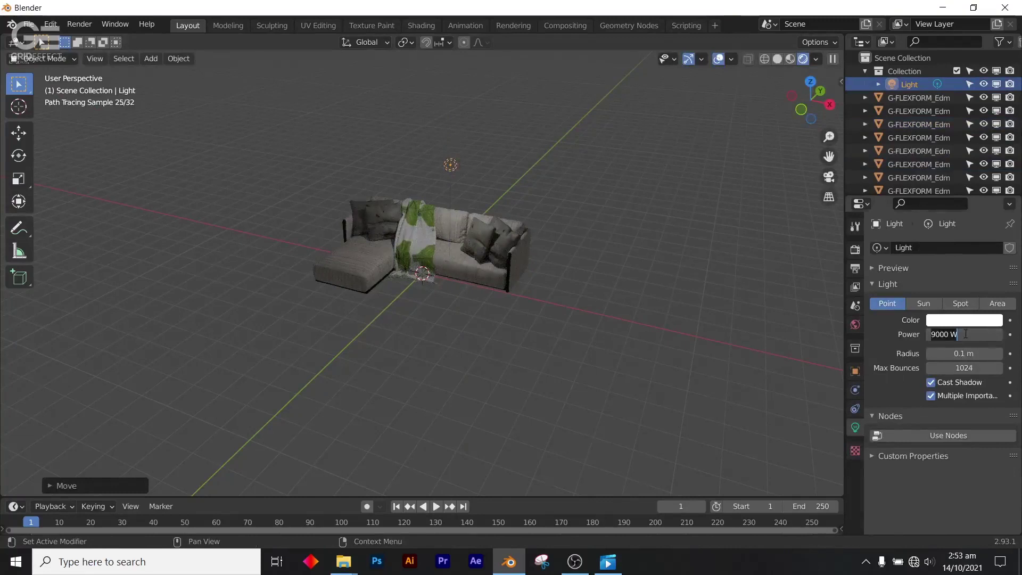
type("20")
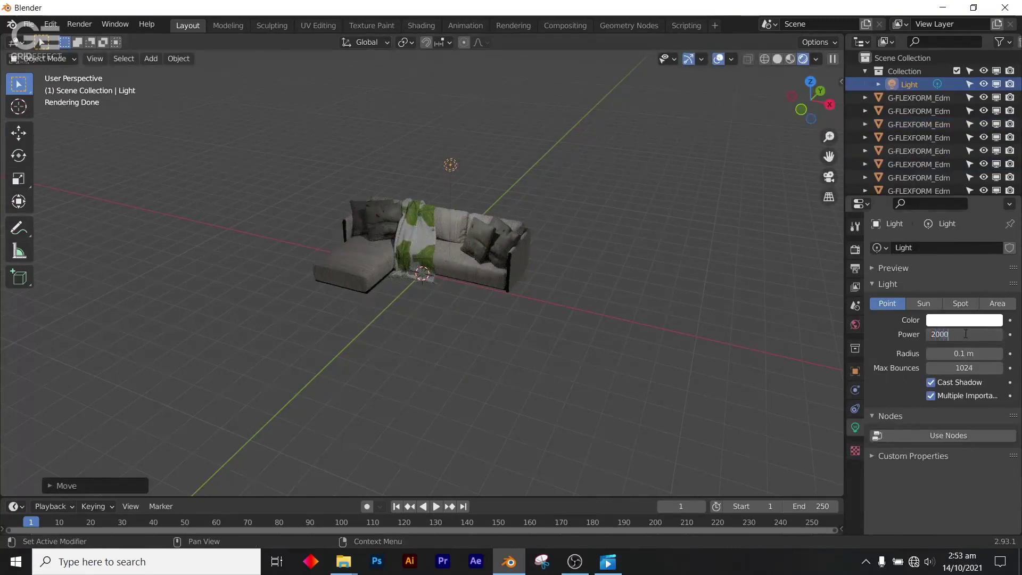
key("Return")
left_click(964, 334)
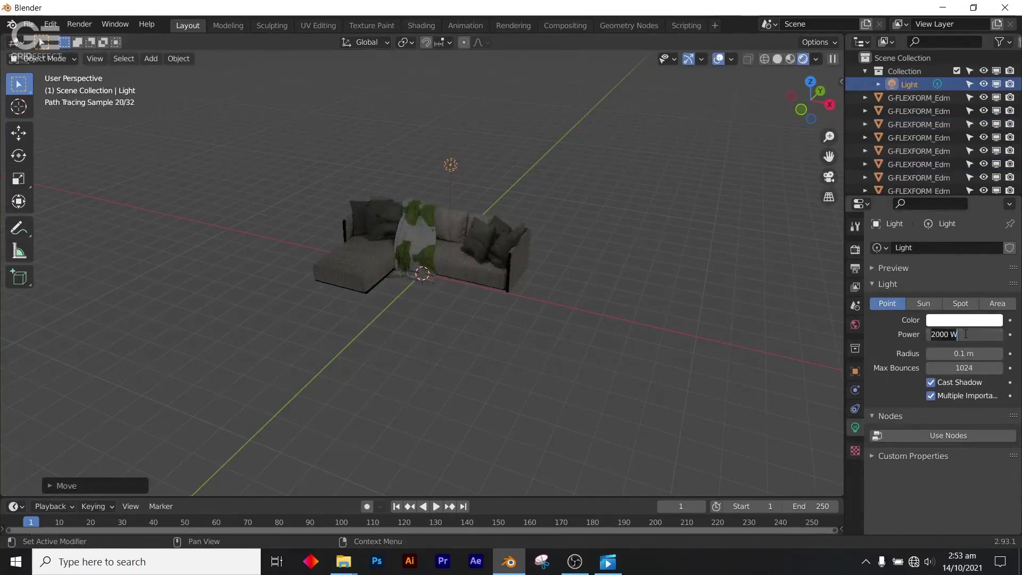
type("20")
key("Return")
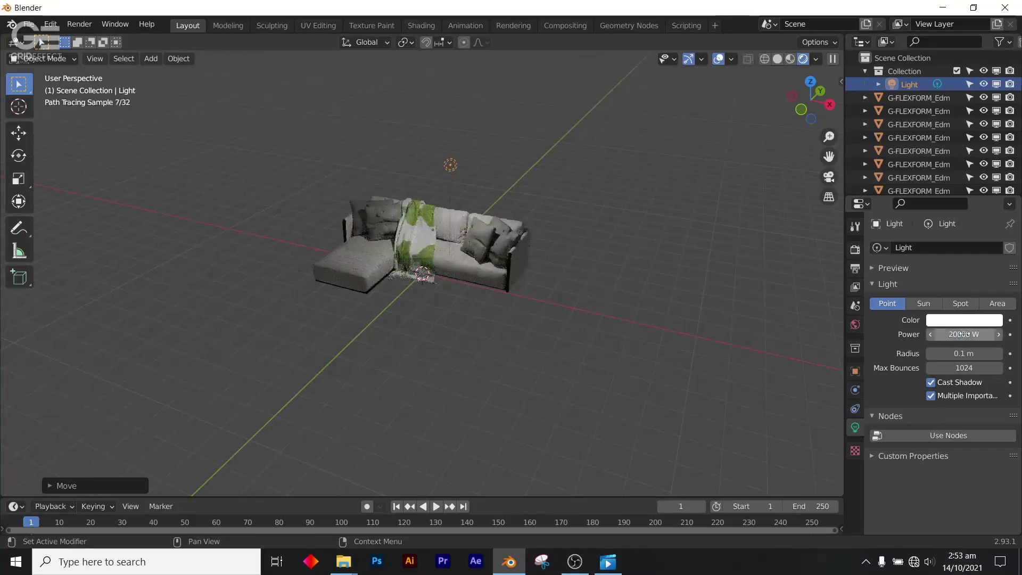
mouse_move(506, 285)
middle_mouse_down()
mouse_move(565, 299)
mouse_move(482, 285)
middle_mouse_up()
scroll(445, 295, "up", 4)
scroll(445, 295, "up", 2)
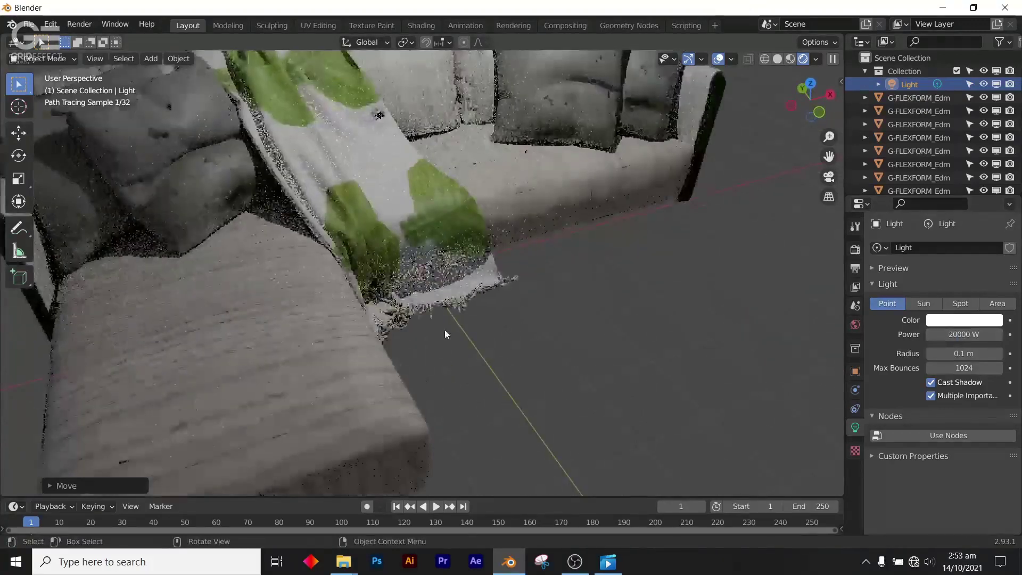
scroll(445, 295, "up", 2)
scroll(445, 300, "up", 2)
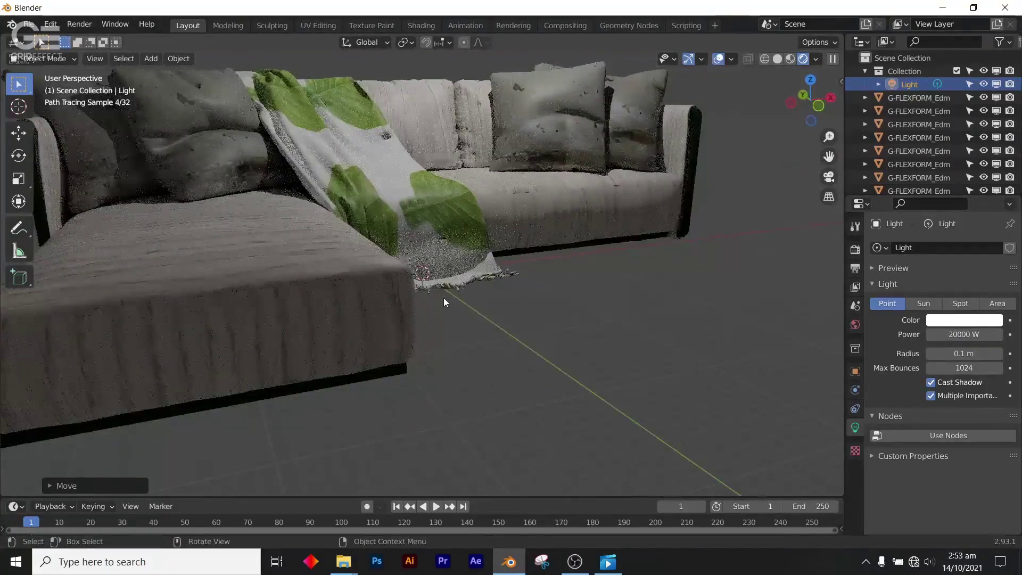
Orbit around the rendered sofa to check its textures, then switch to Solid shading.
mouse_move(444, 300)
middle_mouse_down()
mouse_move(435, 305)
mouse_move(507, 285)
mouse_move(494, 272)
middle_mouse_up()
scroll(494, 272, "down", 3)
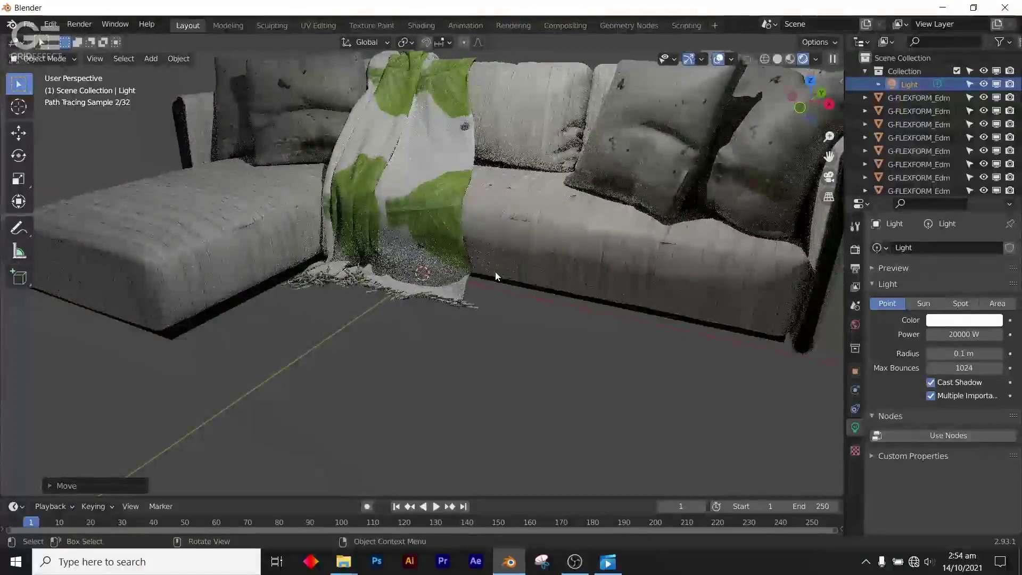
scroll(496, 272, "down", 1)
middle_click_drag(495, 271, 569, 284)
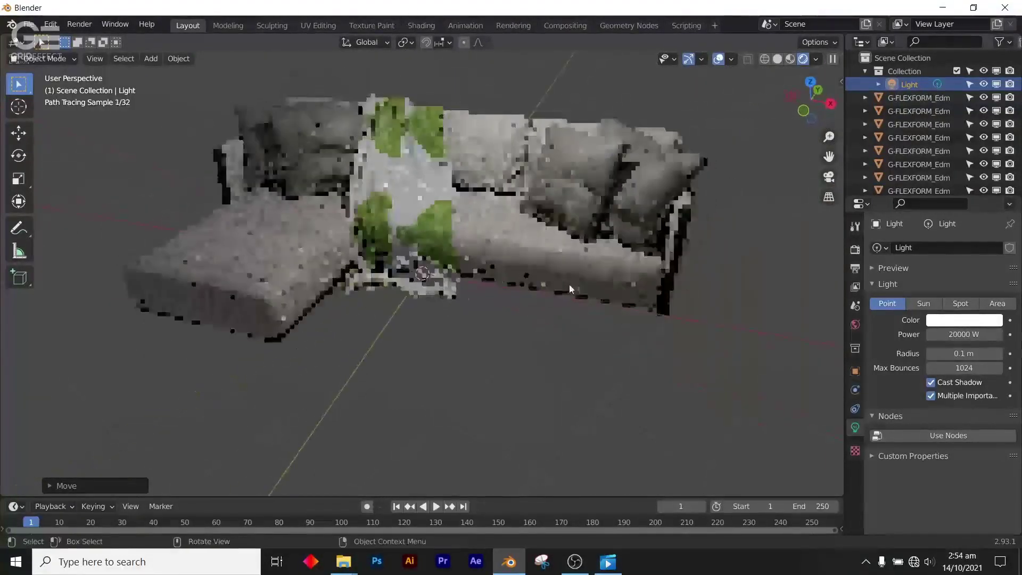
scroll(536, 278, "down", 2)
scroll(536, 278, "down", 2)
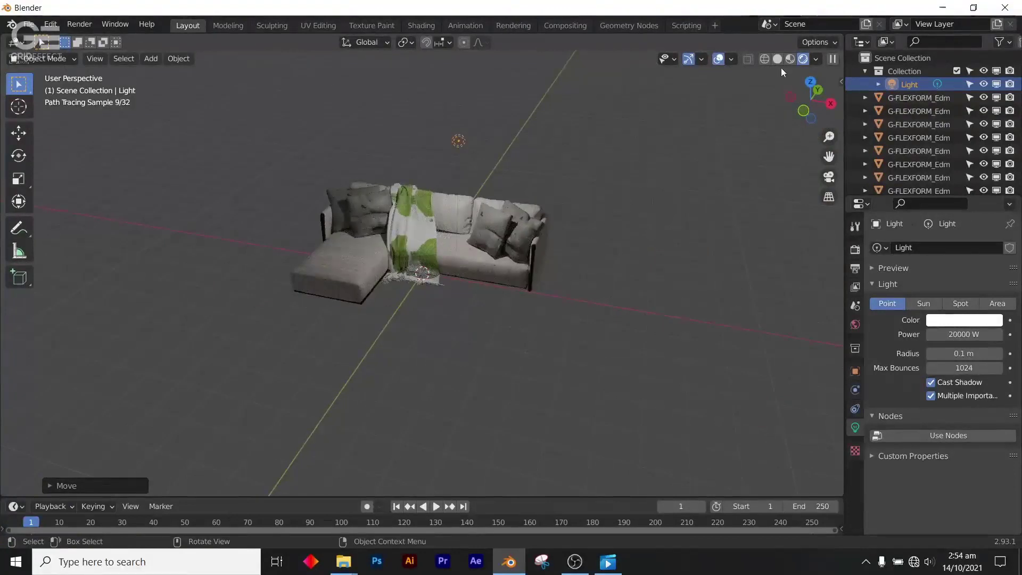
left_click(780, 60)
mouse_move(472, 248)
middle_mouse_down()
mouse_move(516, 269)
mouse_move(560, 271)
mouse_move(547, 229)
middle_mouse_up()
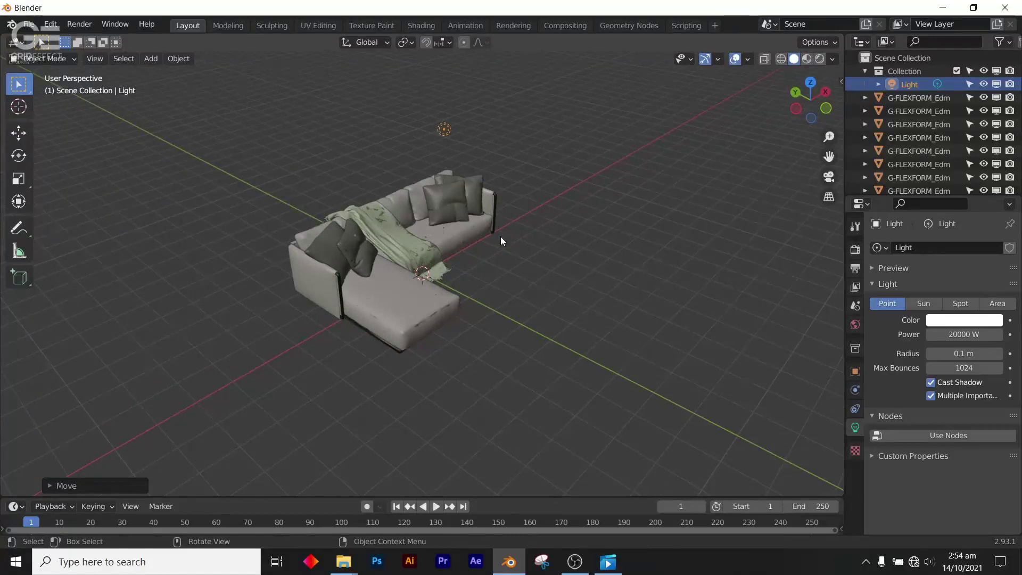
middle_click_drag(501, 238, 521, 253)
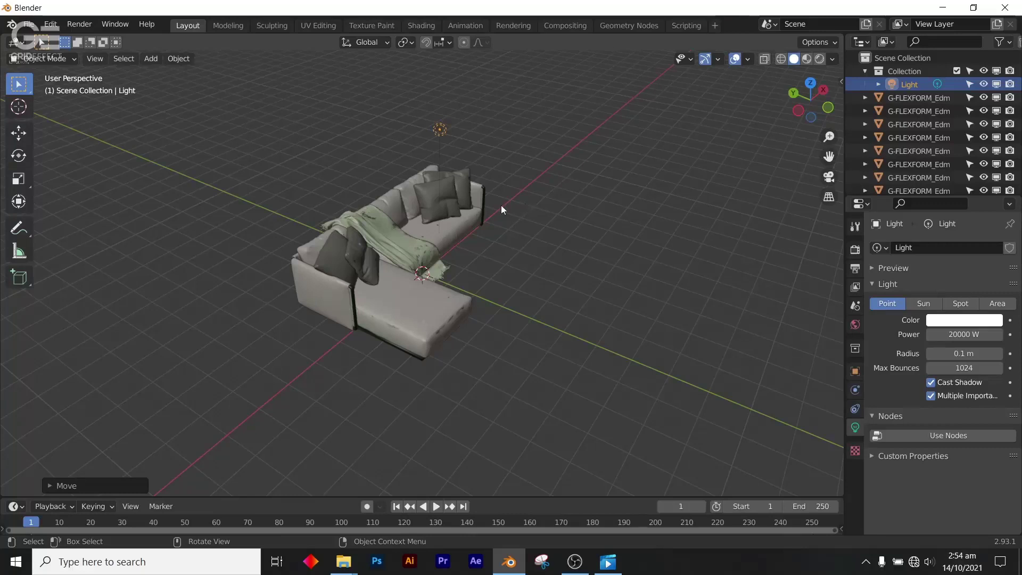
scroll(501, 205, "up", 1)
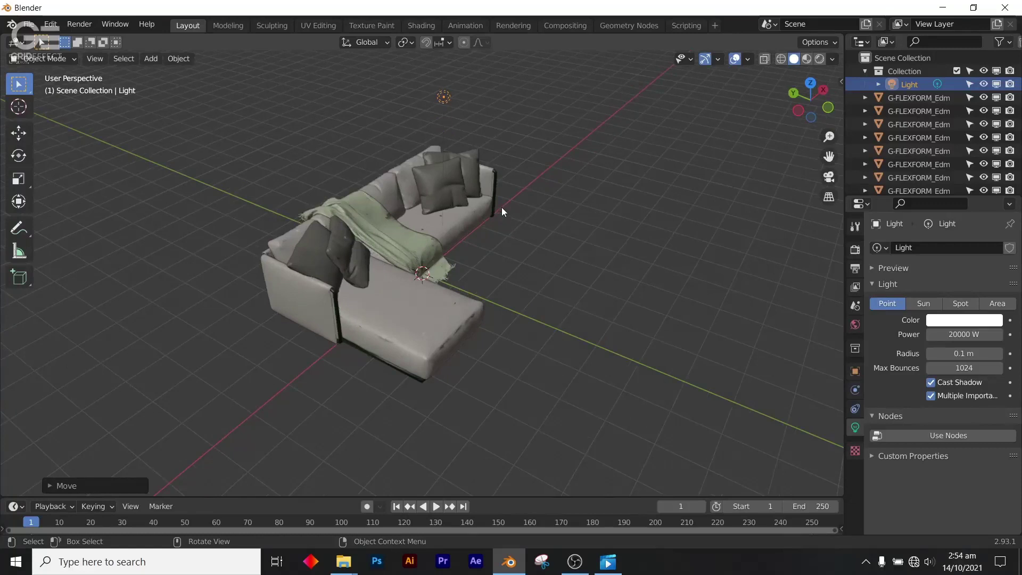
scroll(527, 239, "down", 2)
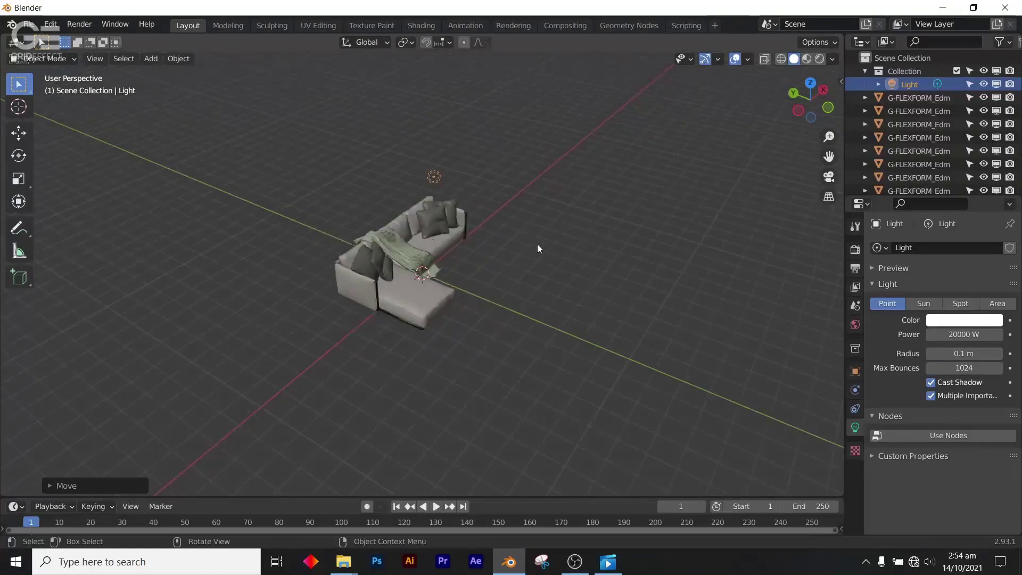
scroll(538, 248, "up", 2)
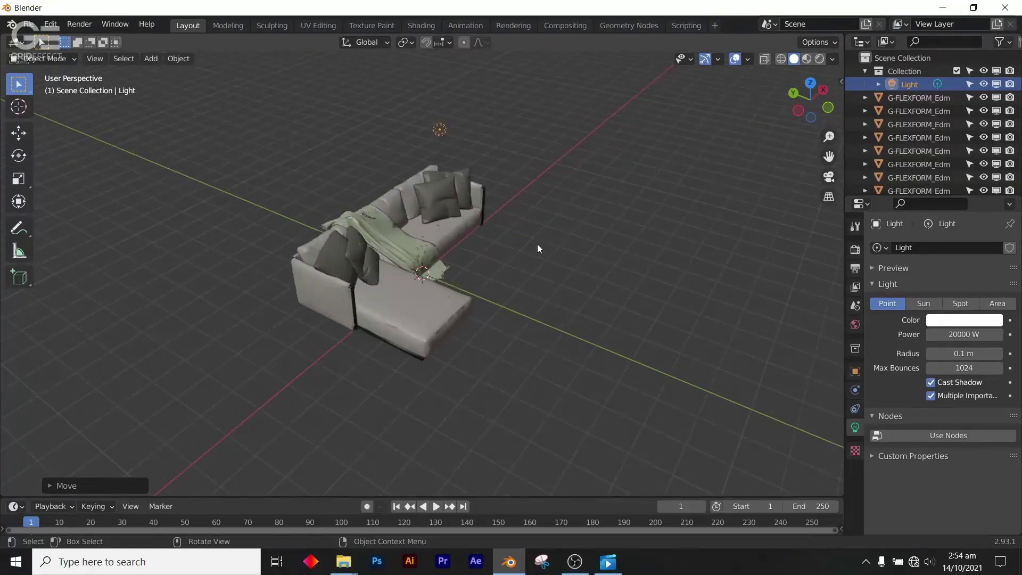